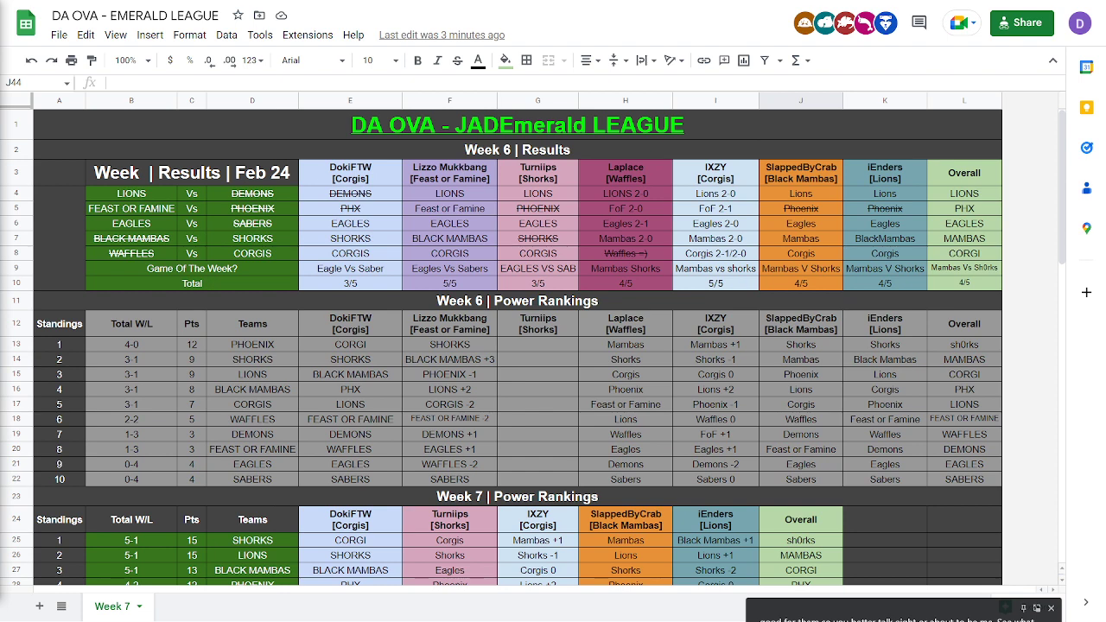
- Strike through SHORKS in D7 and remove the strikethrough from BLACK MAMBAS in B7 of the results table
left_click(236, 242)
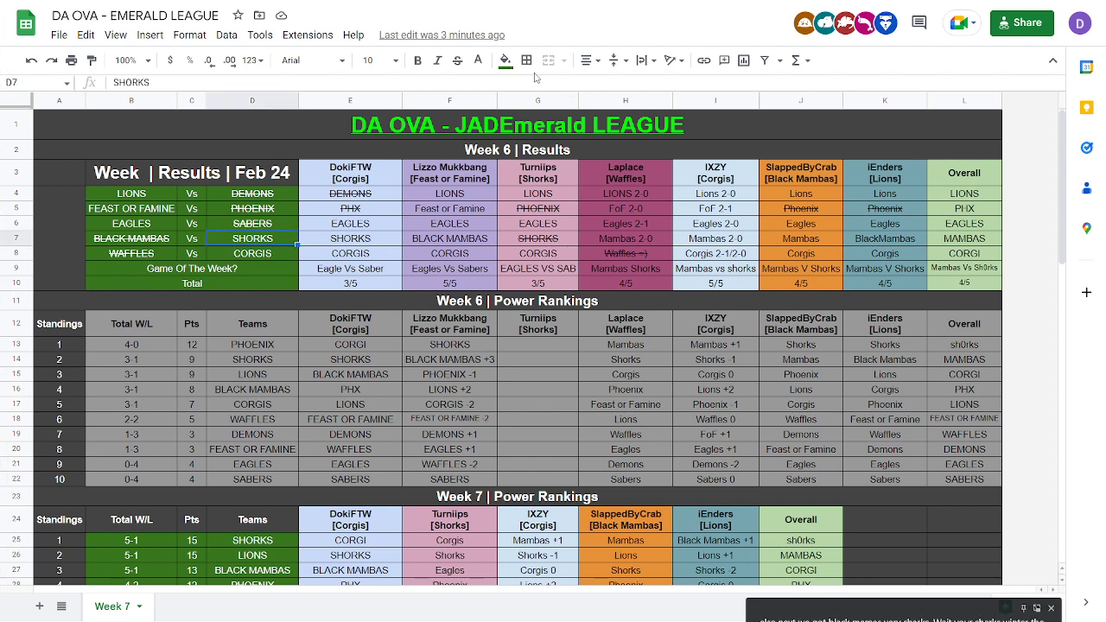
left_click(458, 61)
key("Left")
key("Left")
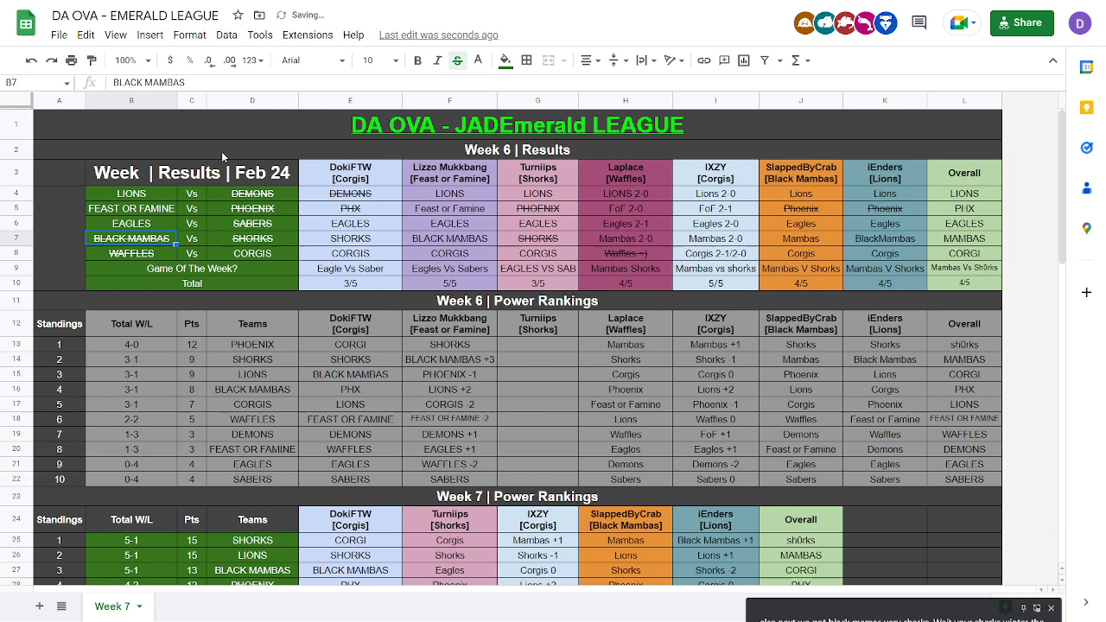
left_click(458, 60)
key("Right")
key("Right")
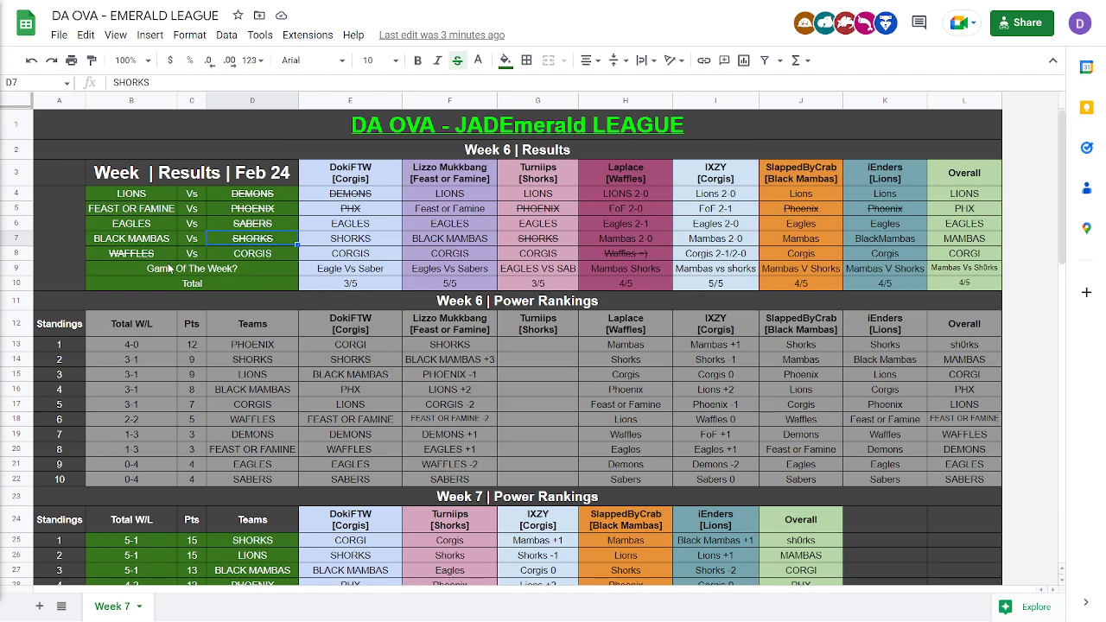
- Enlarge the page to 150% and examine the Week 7 Power Rankings and the Best Top+Jgl and Top+Mid Duo tables
scroll(748, 466, "down", 7)
scroll(744, 467, "up", 4)
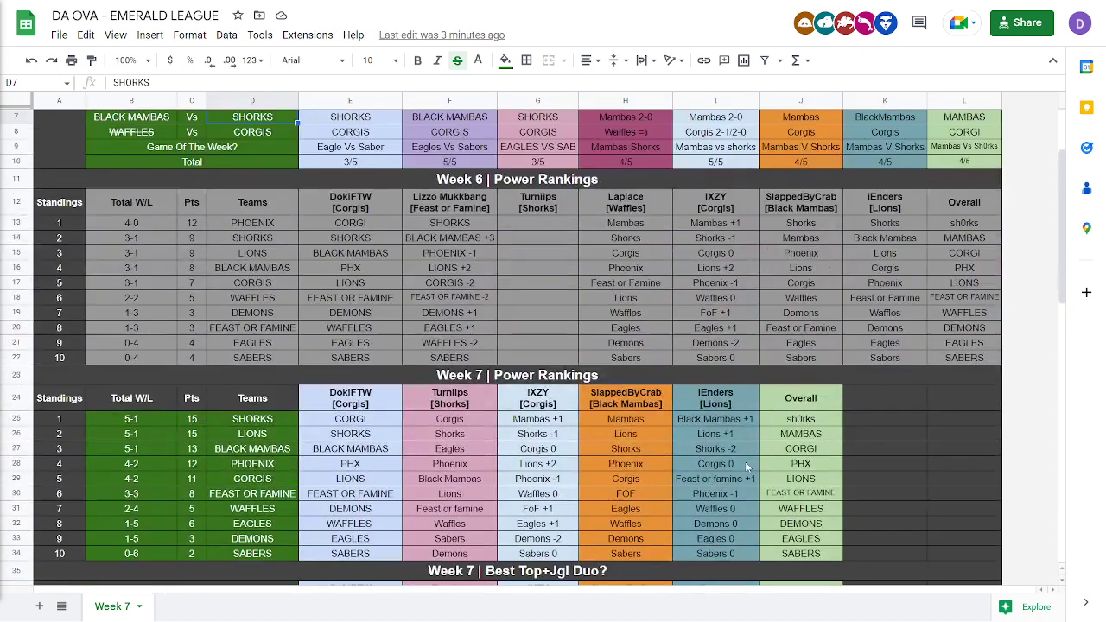
scroll(745, 462, "up", 1)
scroll(745, 462, "down", 1)
scroll(613, 450, "down", 2)
scroll(605, 440, "down", 3)
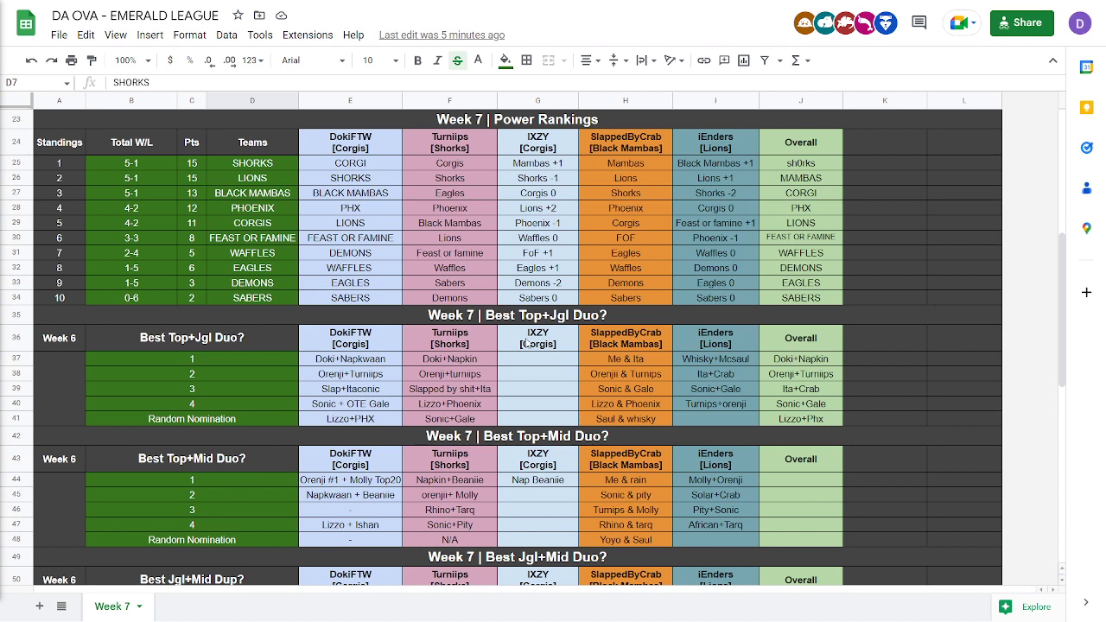
left_click(667, 318)
key("ctrl+plus")
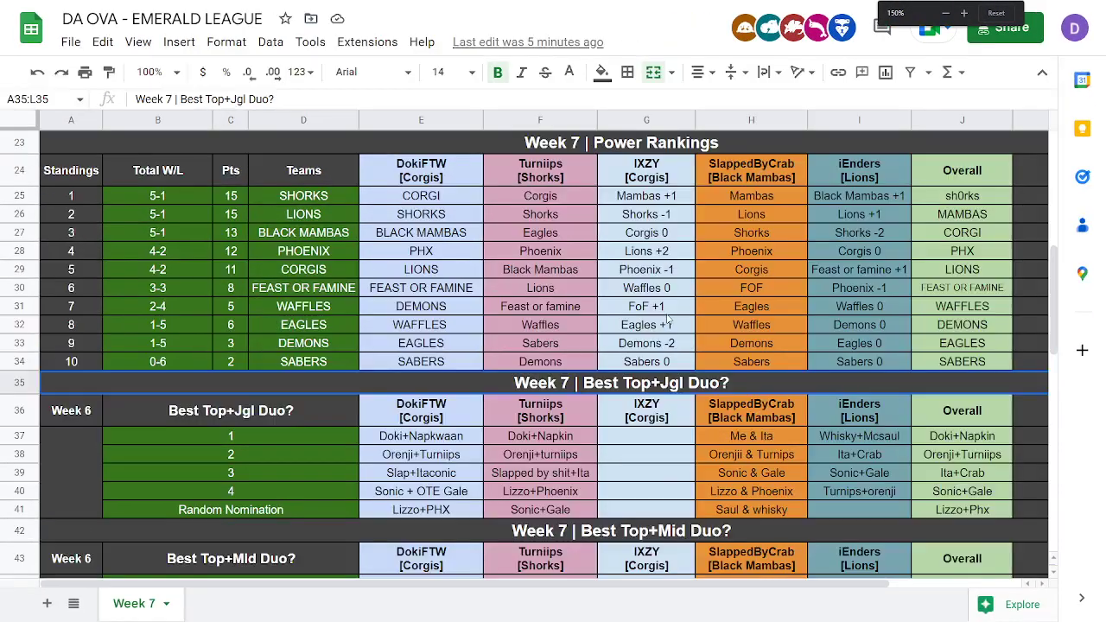
scroll(666, 318, "down", 4)
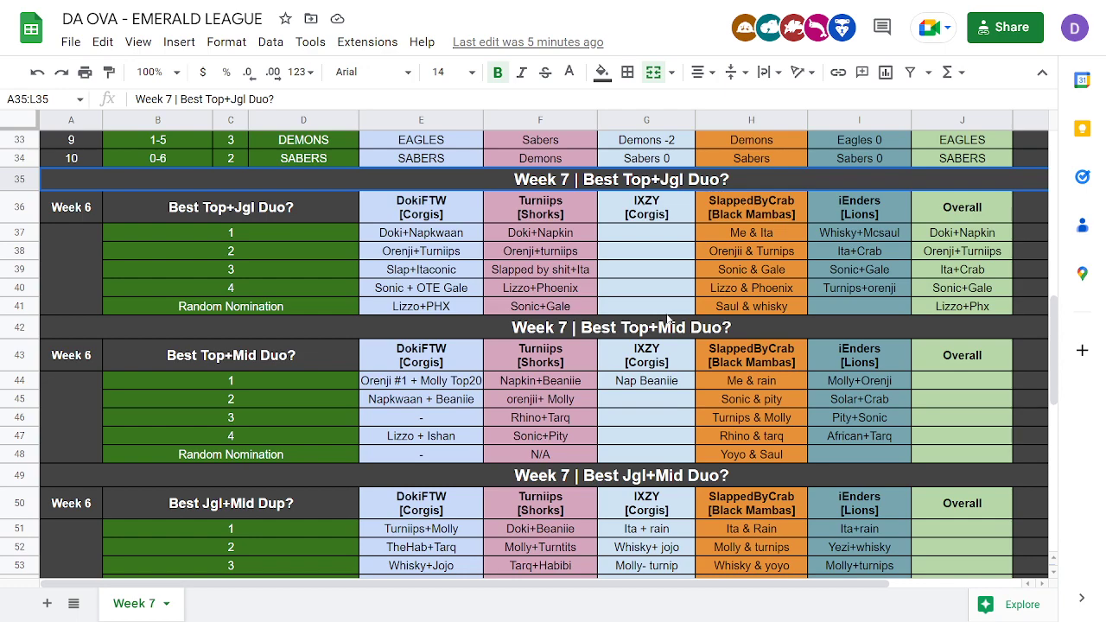
scroll(593, 415, "up", 3)
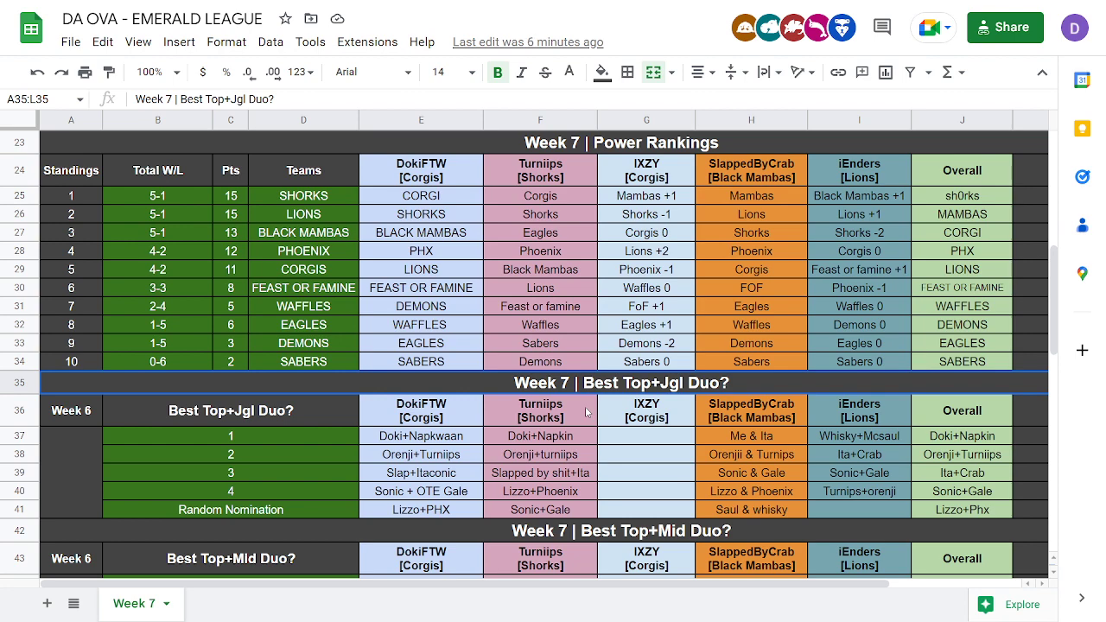
scroll(586, 412, "down", 1)
scroll(586, 412, "down", 1)
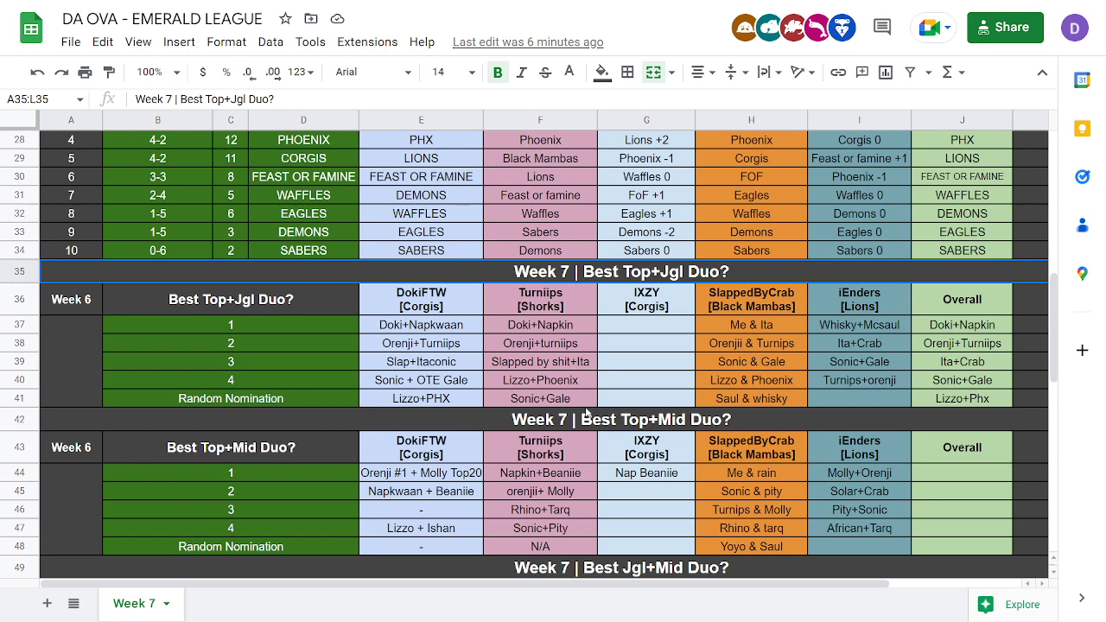
scroll(586, 413, "up", 2)
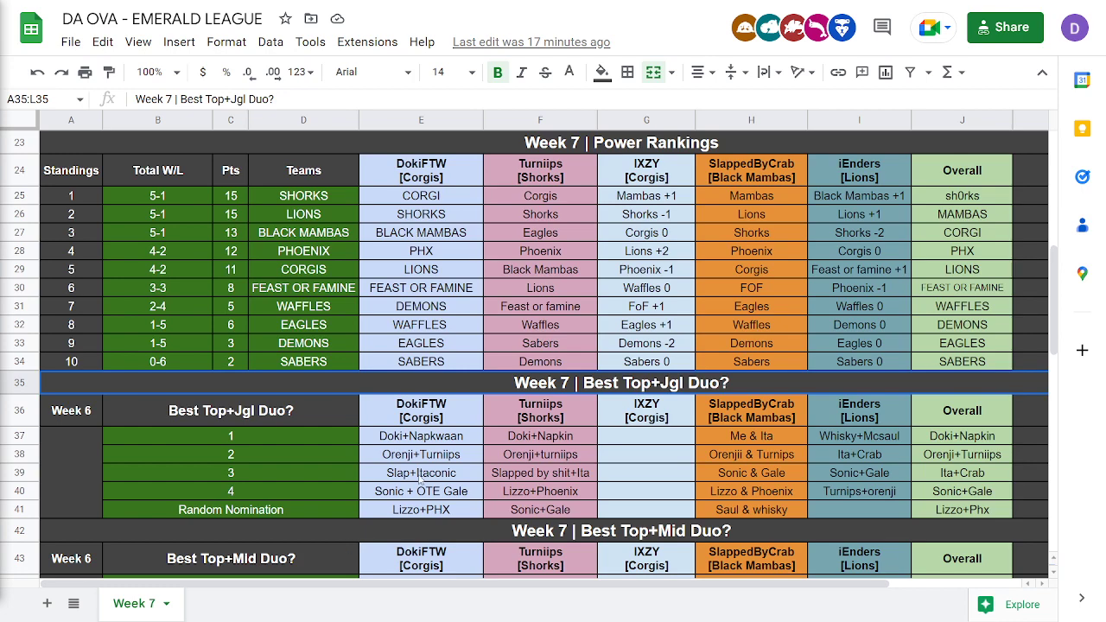
scroll(421, 475, "down", 3)
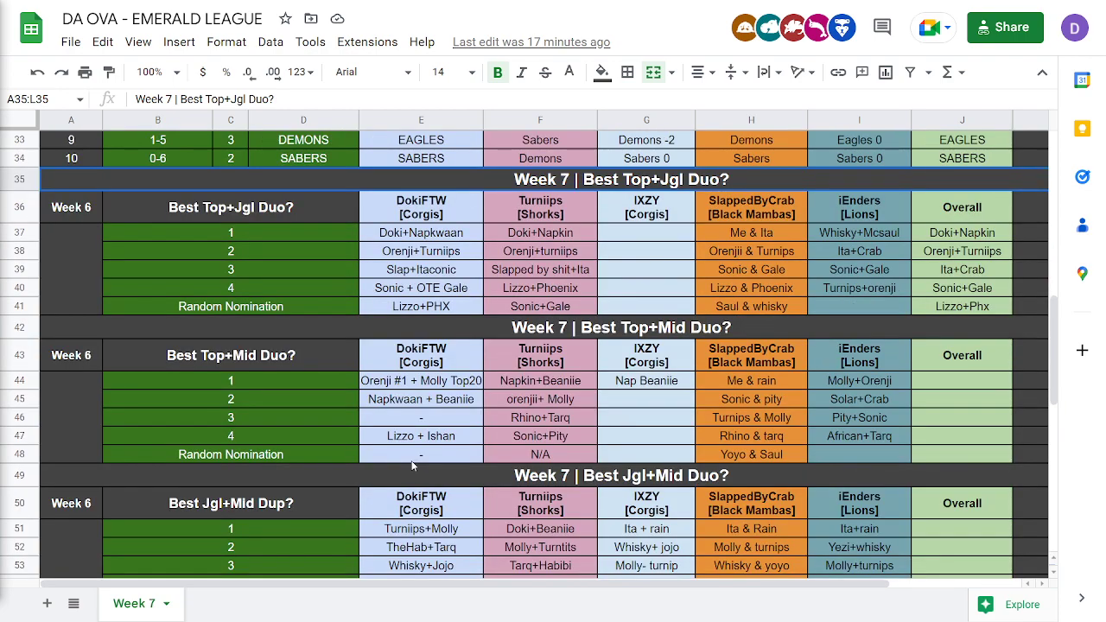
scroll(413, 465, "down", 1)
scroll(417, 469, "up", 4)
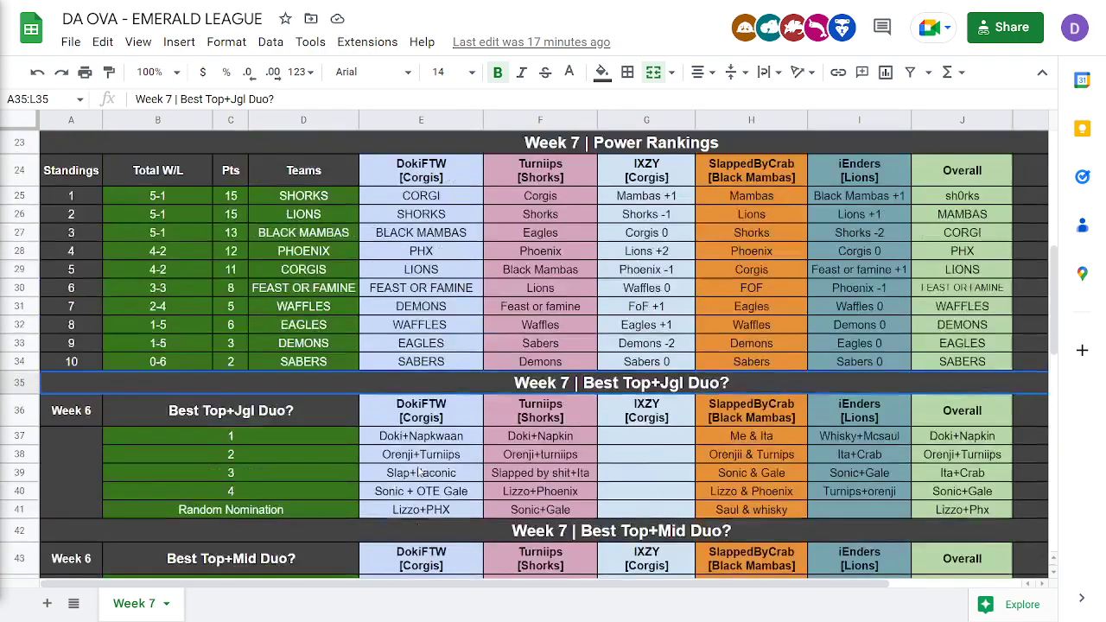
- Correct the misspelled heading in B50 to read "Best Jgl+Mid Duo?"
scroll(419, 471, "down", 6)
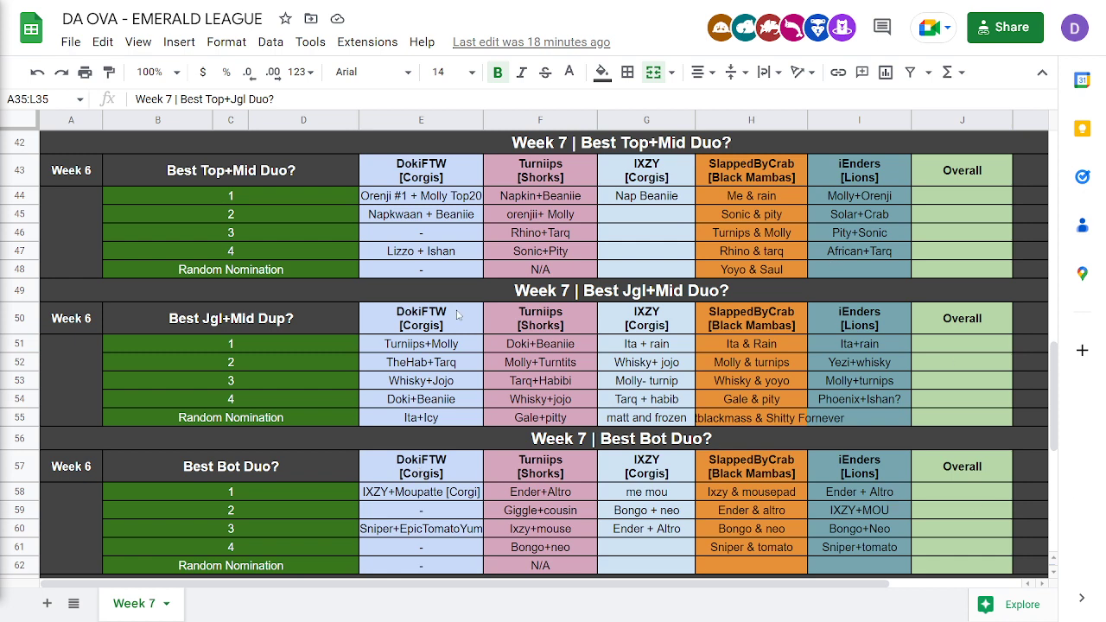
double_click(291, 316)
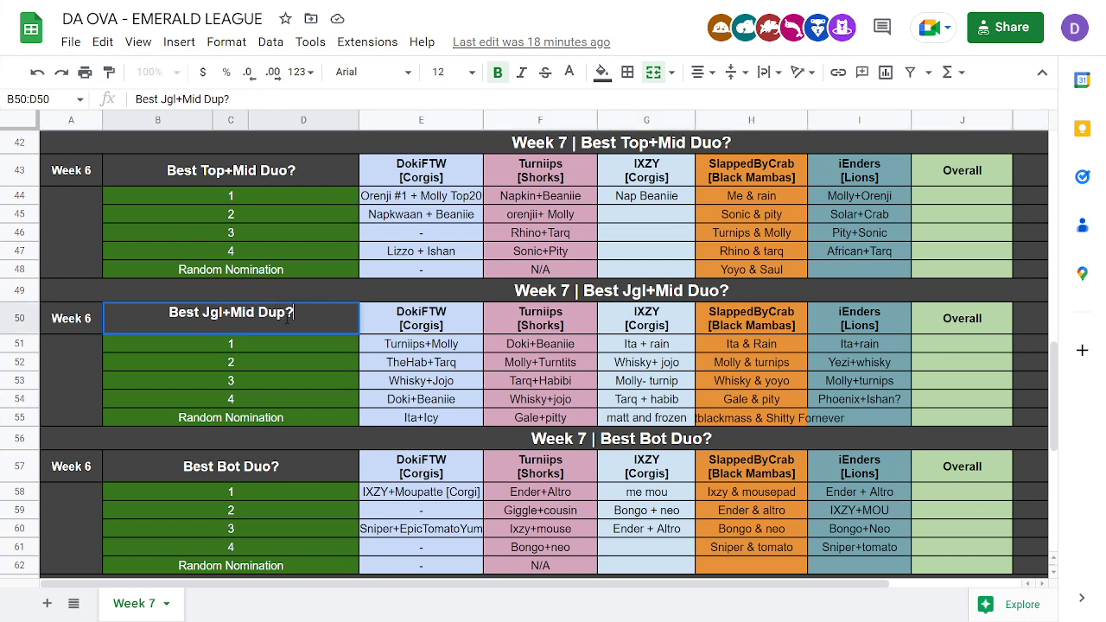
left_click(287, 318)
key("BackSpace")
type("o")
left_click(296, 344)
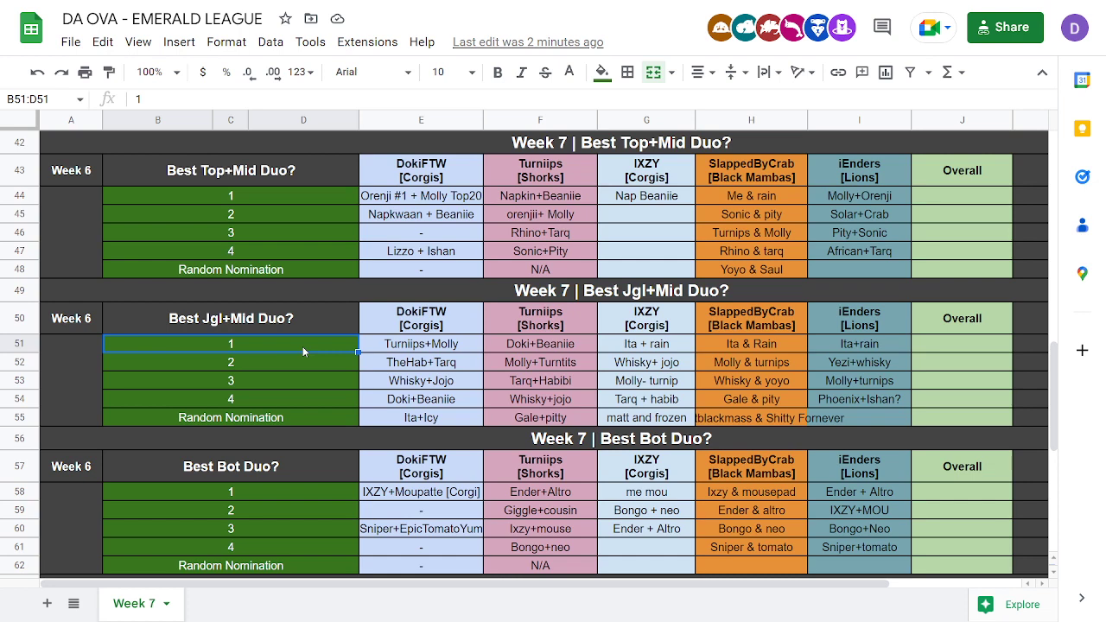
- Replace the first name in SlappedByCrab's third Best Top+Mid Duo pick so it reads "Orenjii & Molly"
left_click(716, 234)
double_click(723, 232)
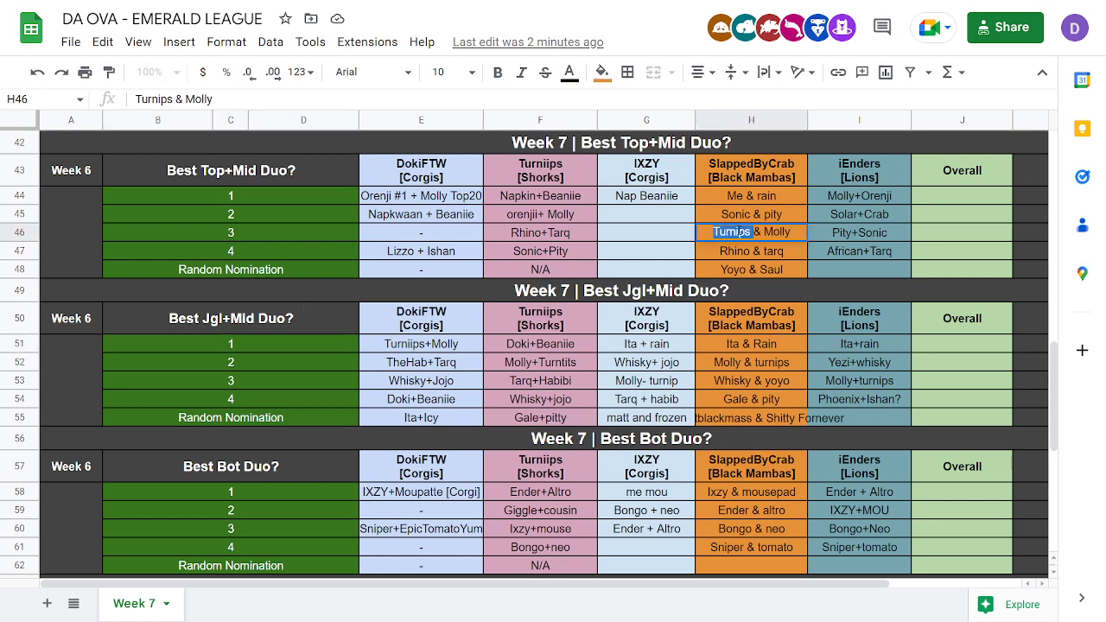
type("Orenjii")
key("Return")
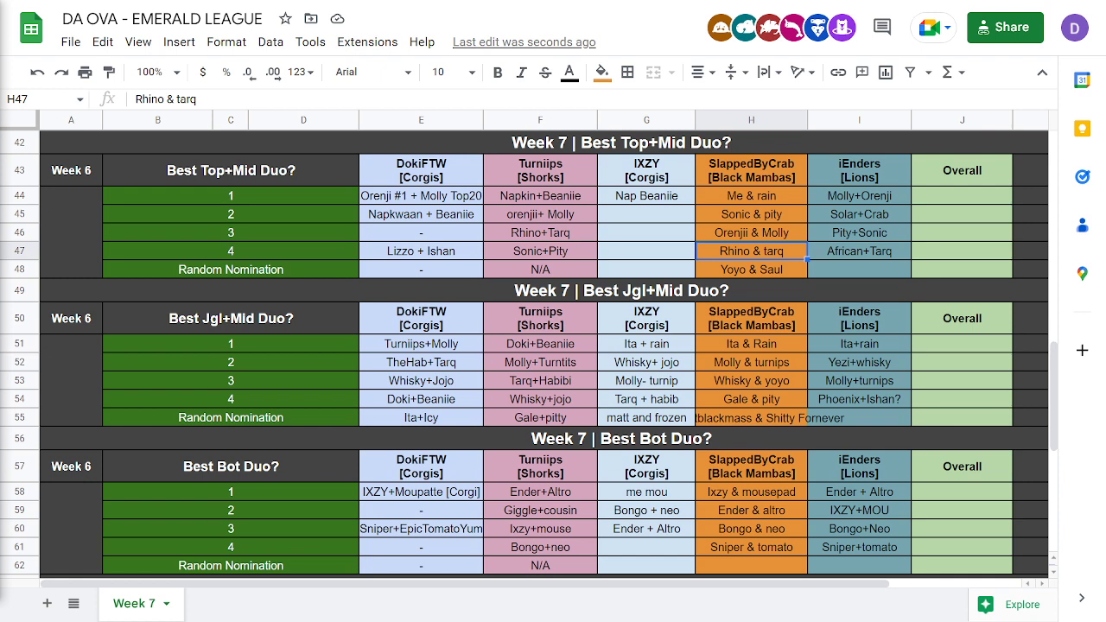
- Hide the spreadsheet's header area and view the tables from Best Jgl+Mid Duo to the playoff seeding
left_click(1042, 71)
left_click(1007, 242)
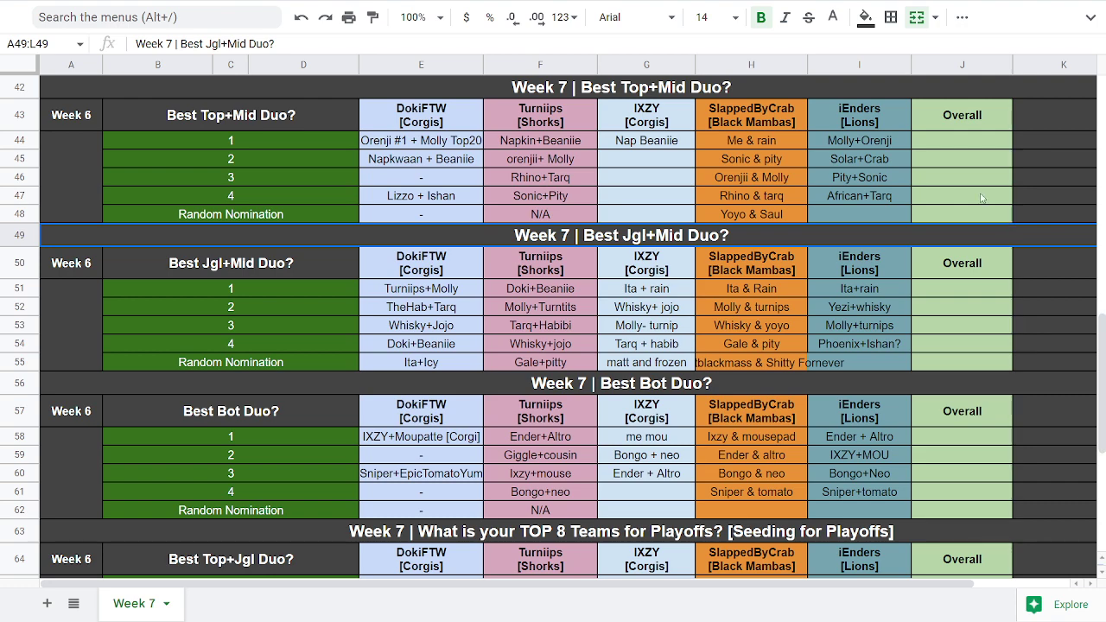
scroll(932, 159, "down", 1)
scroll(933, 159, "up", 1)
scroll(816, 302, "down", 2)
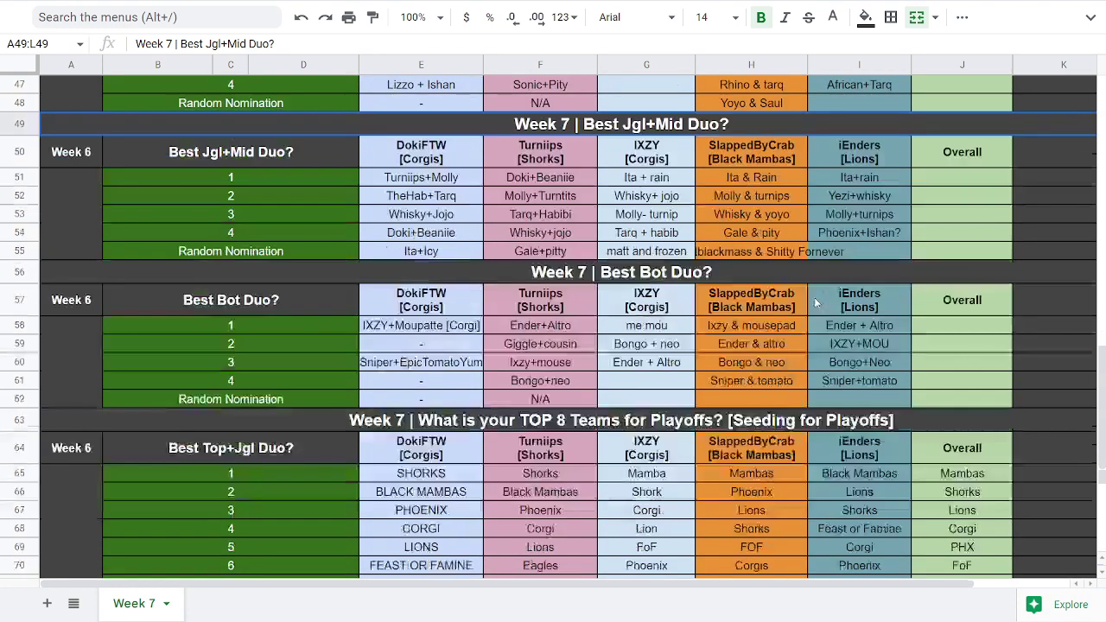
scroll(816, 302, "down", 1)
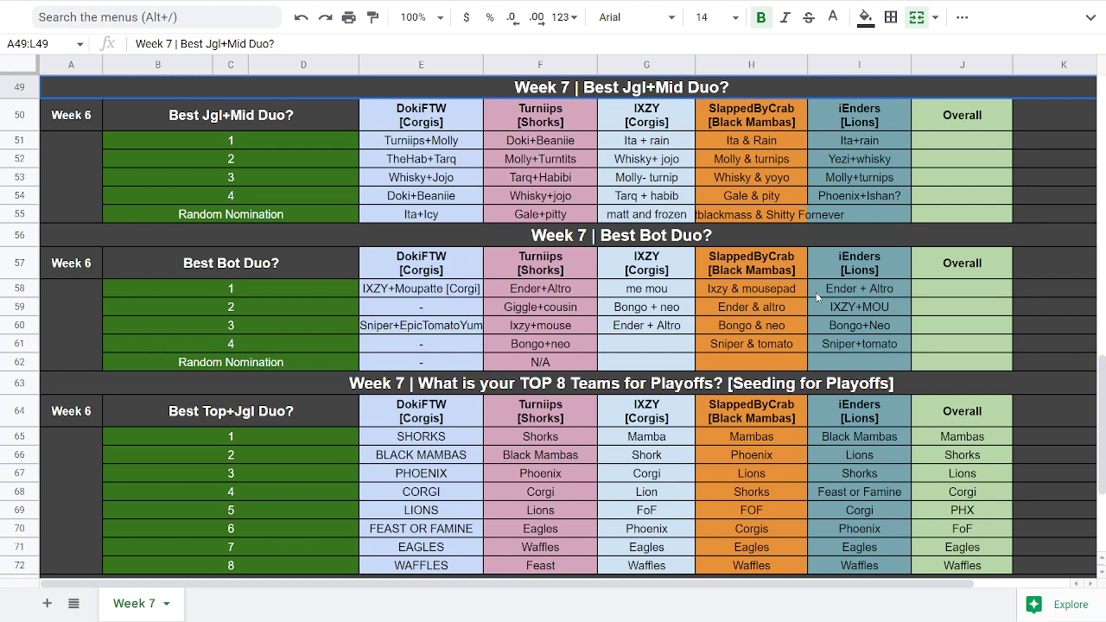
- Enter "Ita&Rain" and "Molly&Turniips" as the Overall picks for ranks 1 and 2 of Best Jgl+Mid Duo
left_click(964, 141)
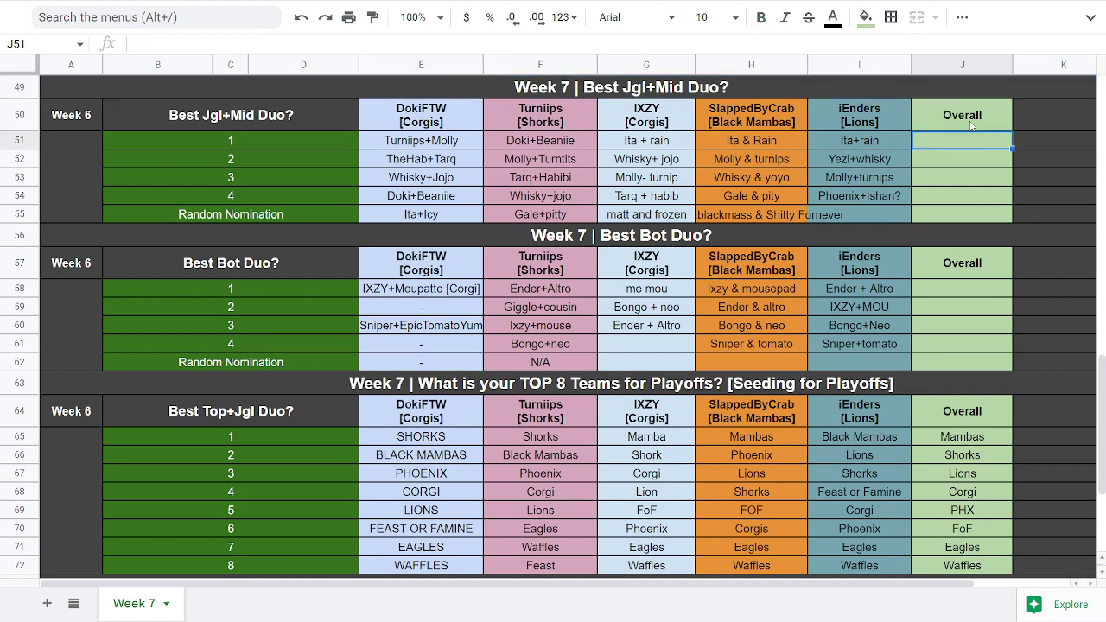
type("Ita&Rain")
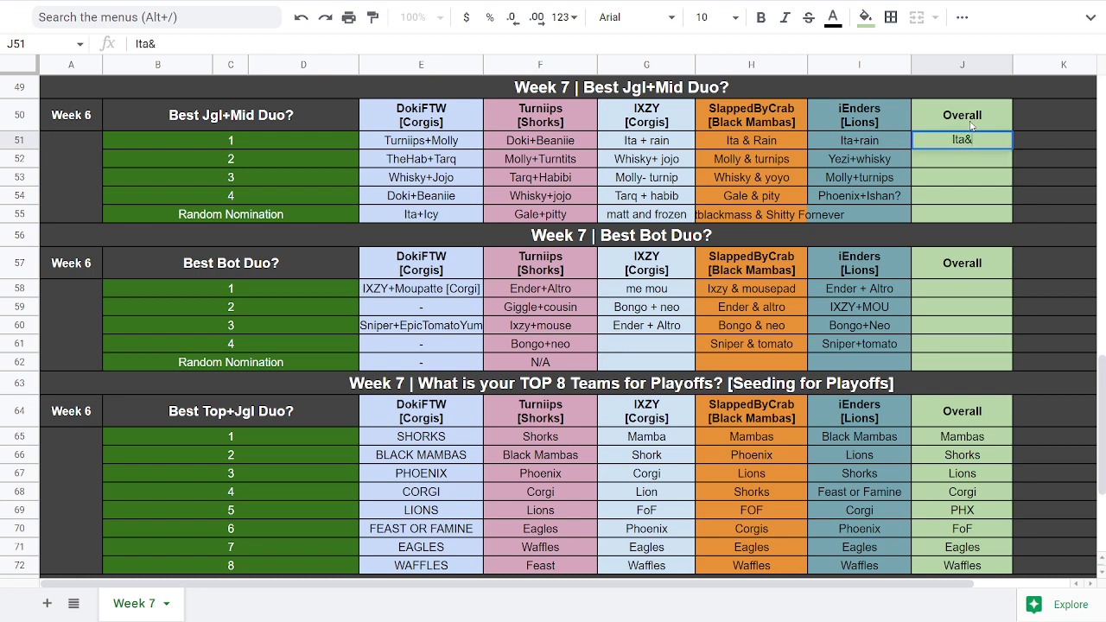
key("Return")
type("olly&y")
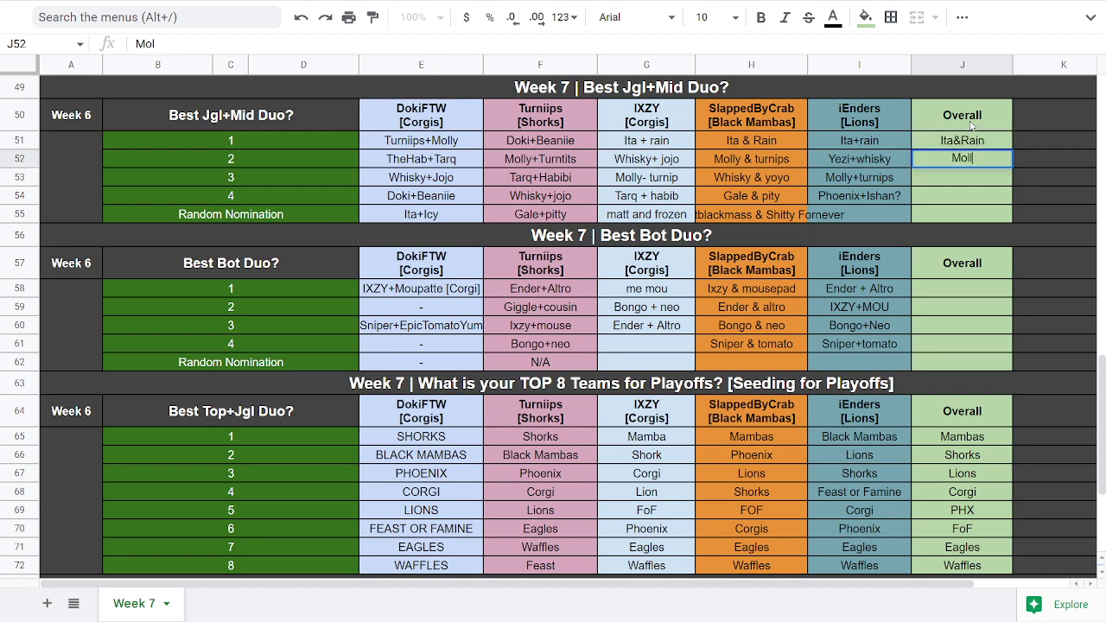
key("BackSpace")
type("Turniips")
key("Return")
- Enter "Tarq&Habibi" and "Gale&Pity" as the Overall picks for ranks 3 and 4 of Best Jgl+Mid Duo
type("Ta")
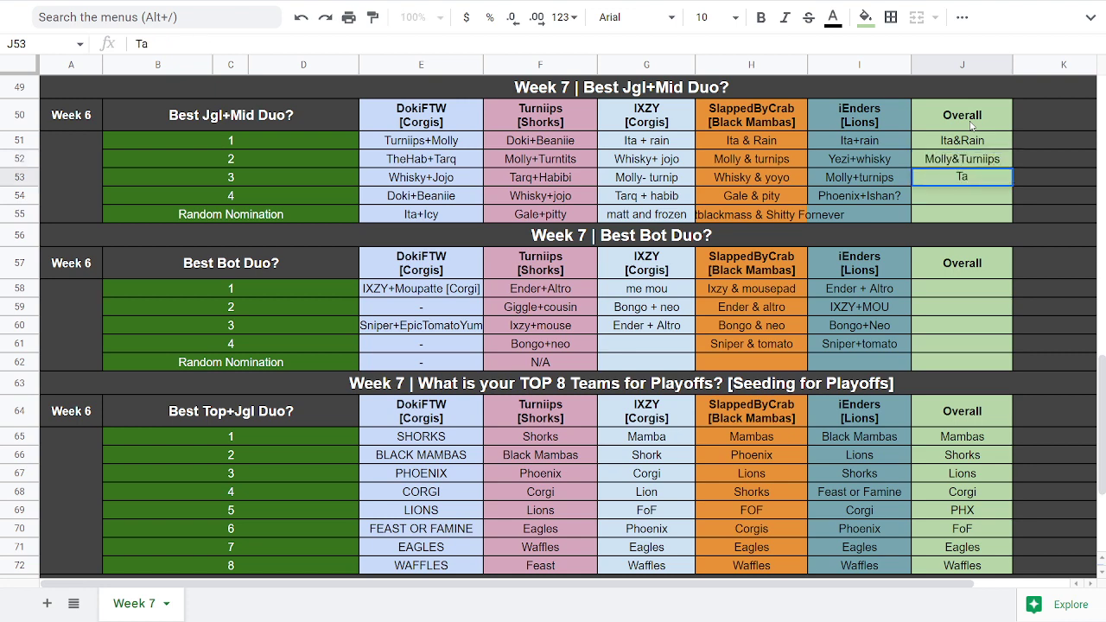
type("rq&Habibi")
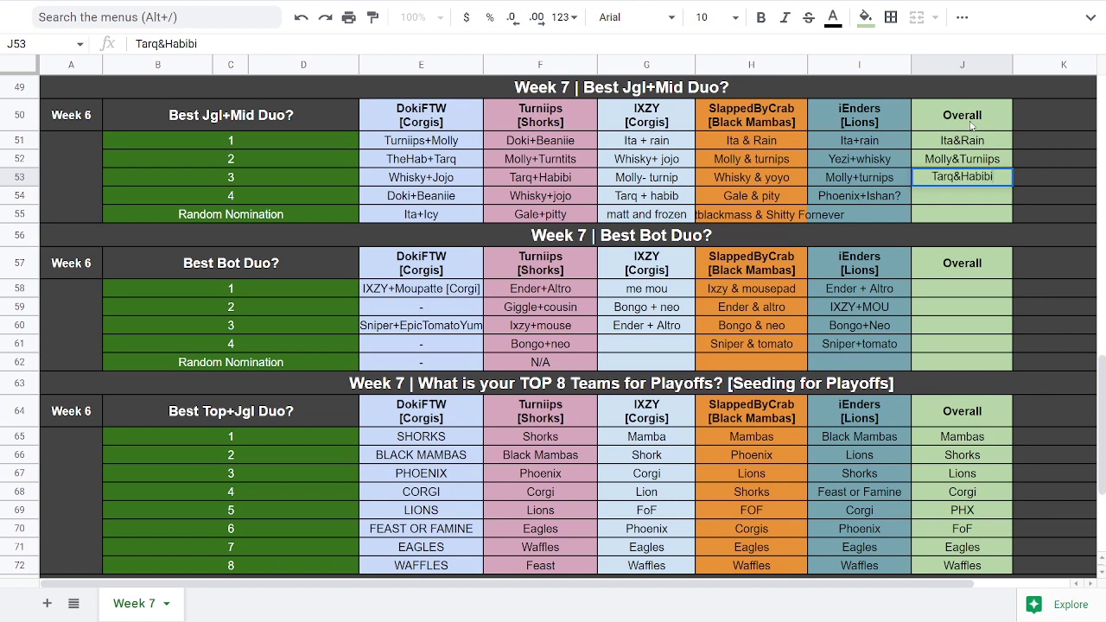
key("Return")
type("Gale")
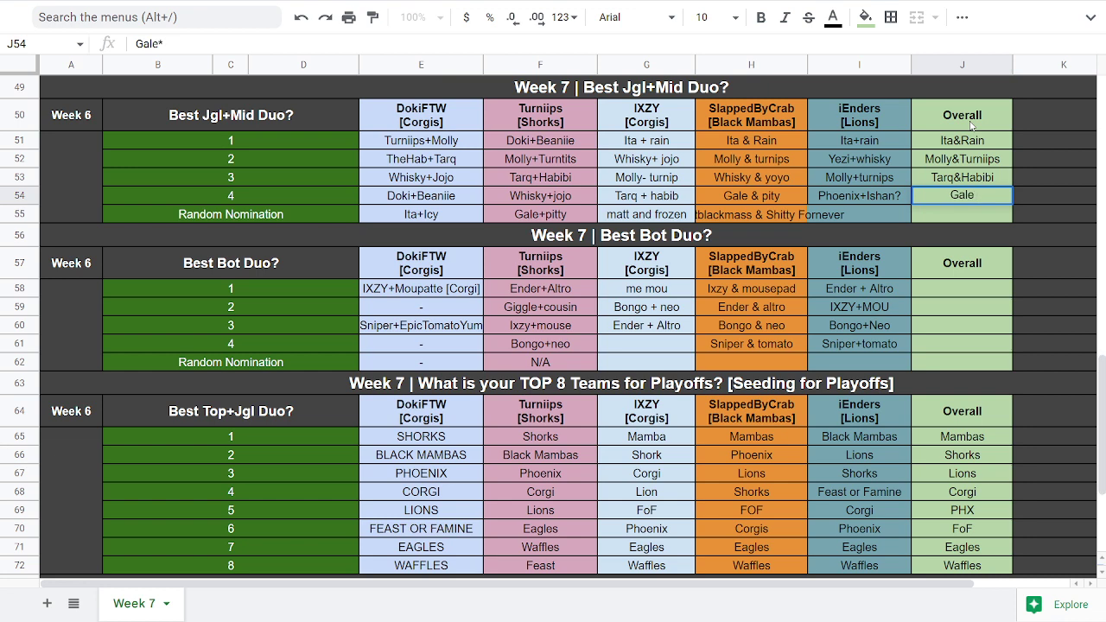
type("&Pity")
key("Return")
- Enter "Frozen & Witch" as the Overall Random Nomination for Best Jgl+Mid Duo
type("Matt &")
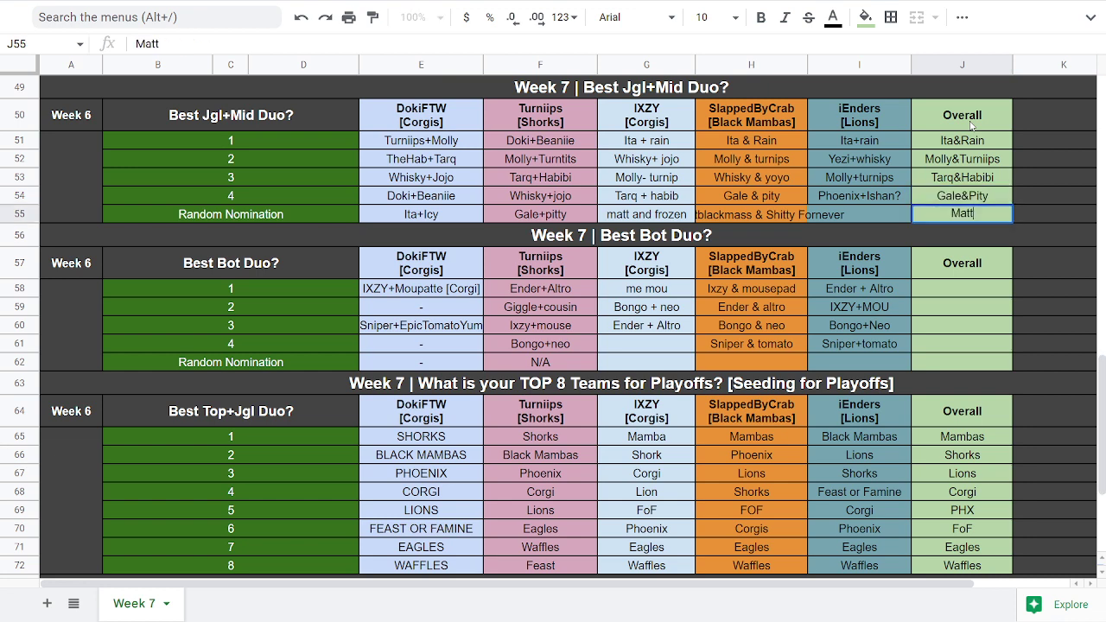
key("BackSpace")
key("BackSpace")
key("BackSpace")
key("BackSpace")
key("BackSpace")
key("BackSpace")
type("Frozen & Witch")
left_click(970, 127)
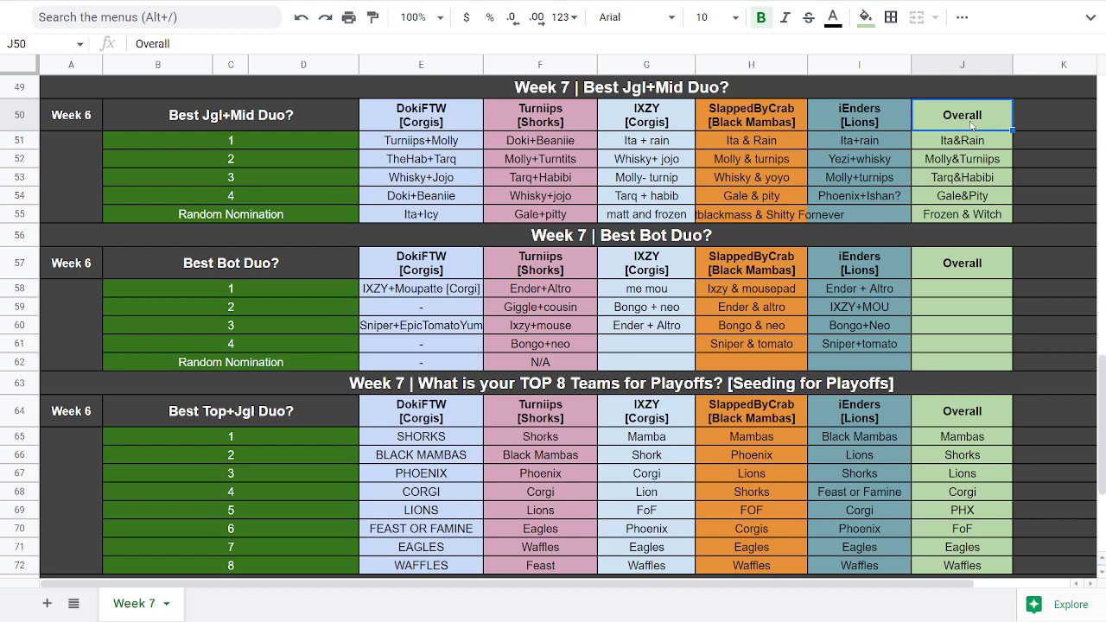
- Replace the rank 4 Overall pick of Best Jgl+Mid Duo with "Whisky&Jojo" and copy it over the rank 3 pick
left_click(966, 197)
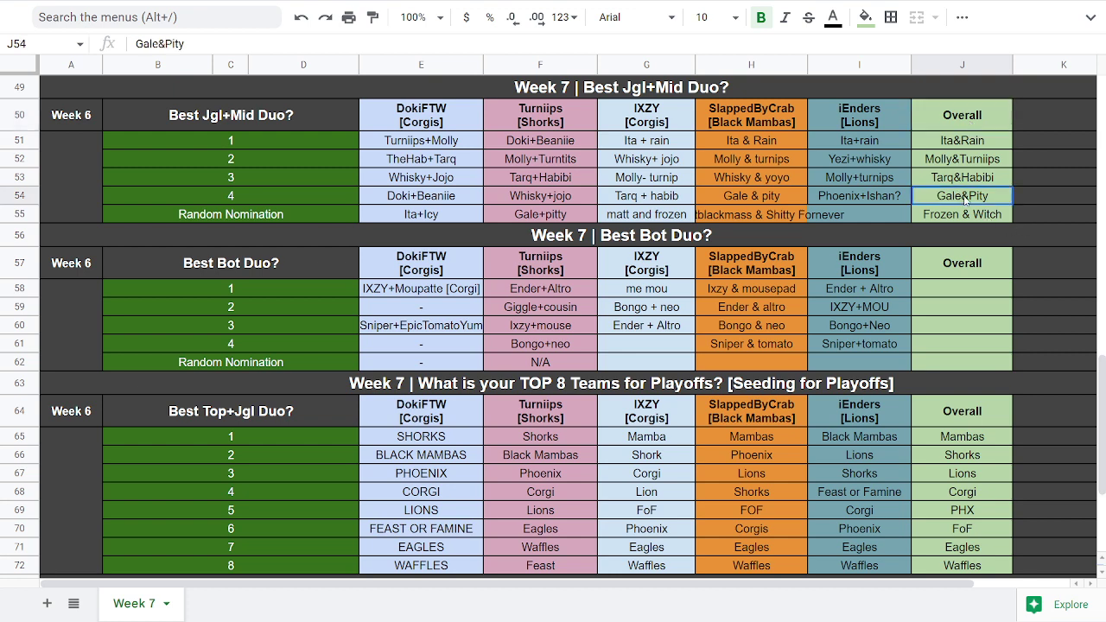
type("Whisky")
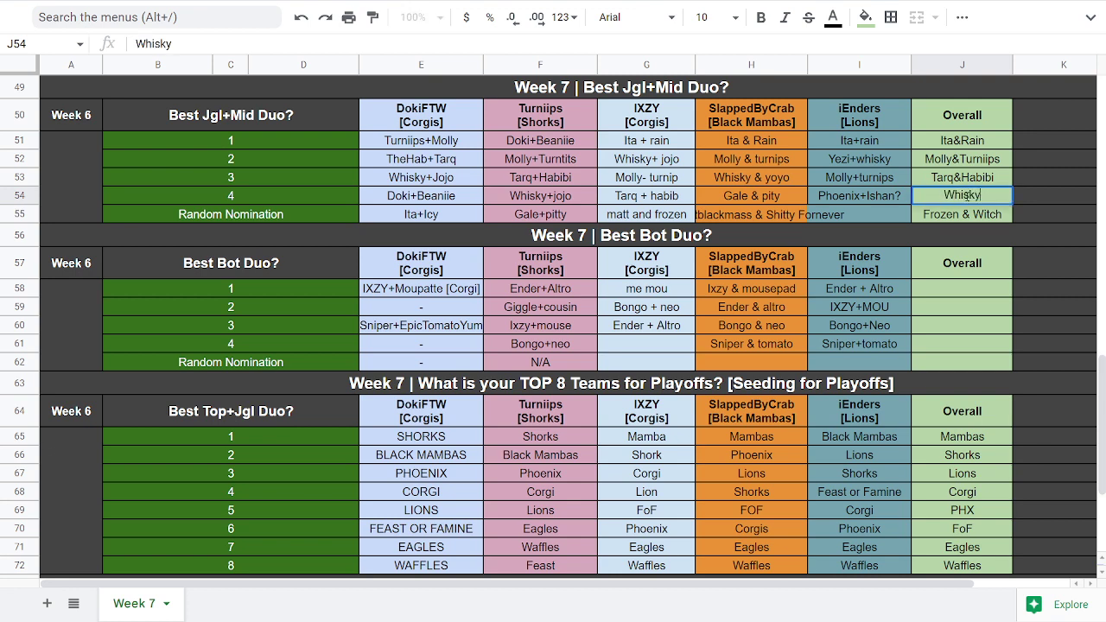
type("&Jojo")
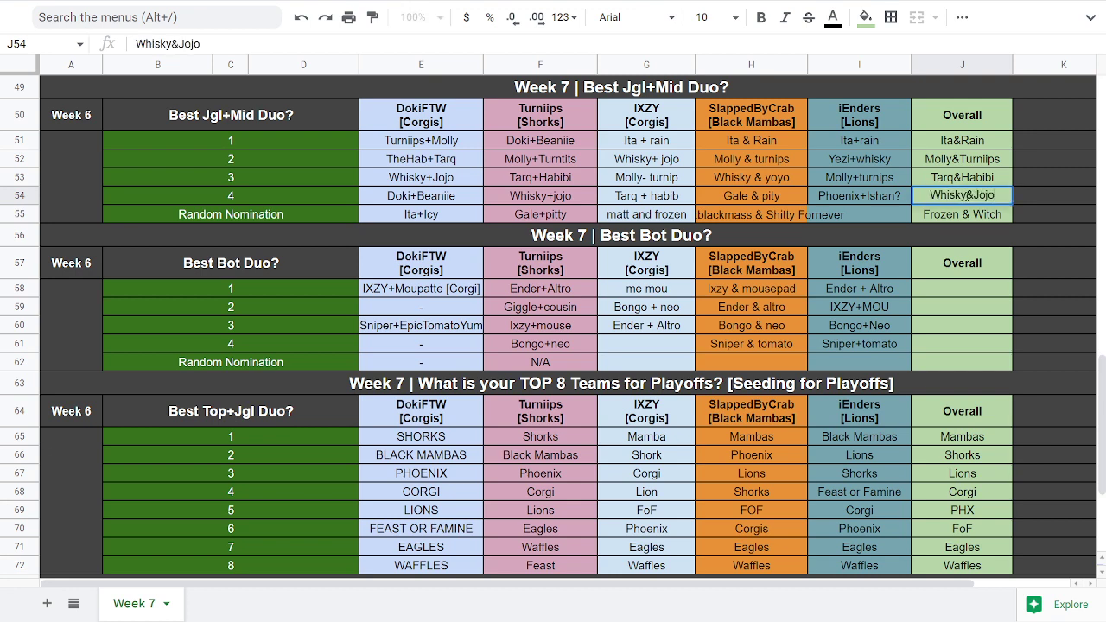
key("Return")
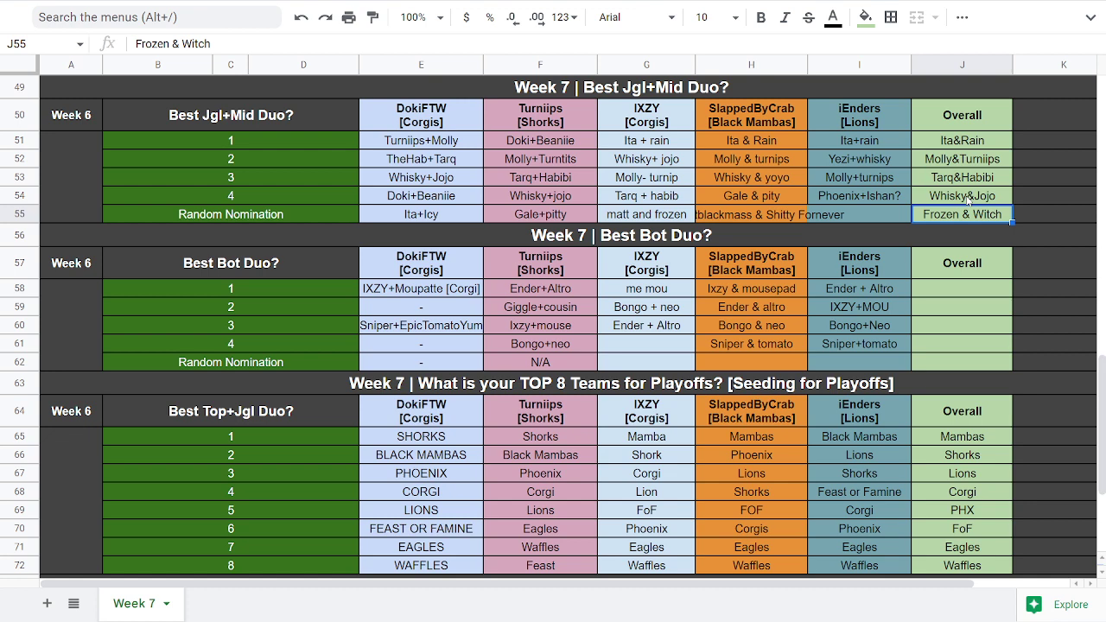
left_click(968, 197)
key("ctrl+c")
left_click(969, 179)
key("ctrl+v")
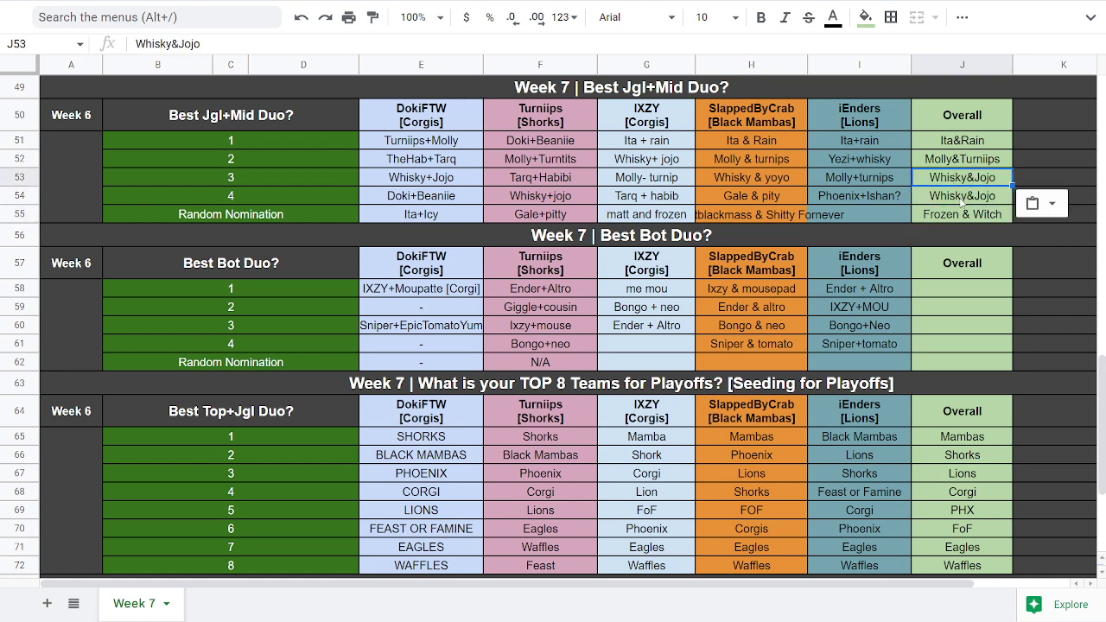
- Set the rank 4 Overall pick of Best Jgl+Mid Duo to "Tarq&Habibi"
left_click(970, 198)
type("Taqr")
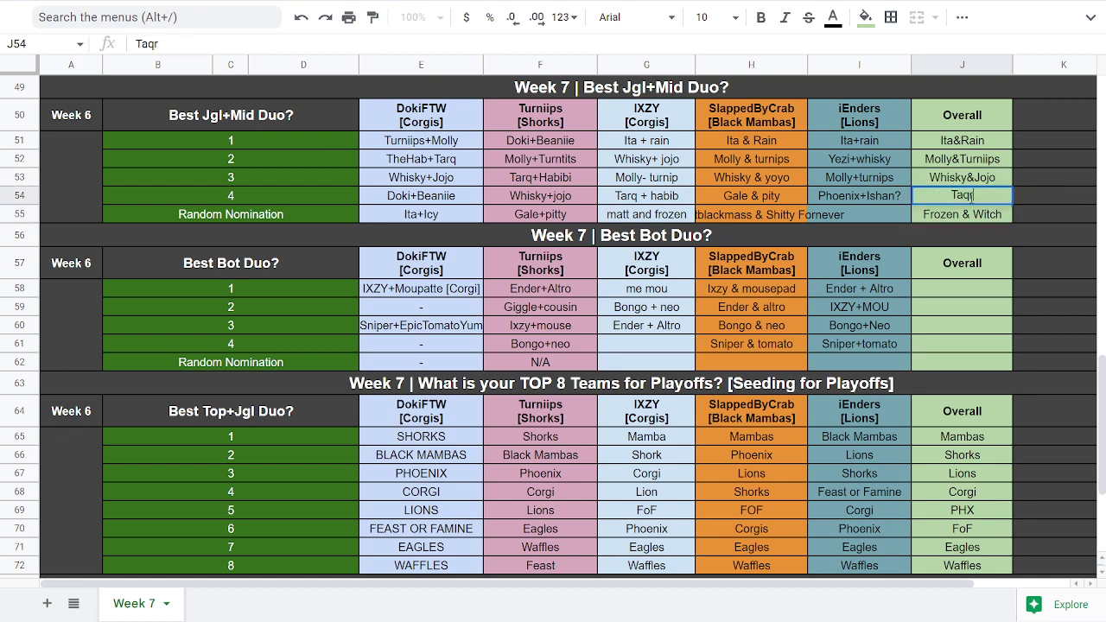
key("BackSpace")
key("BackSpace")
key("BackSpace")
type("rq&Habibi")
key("Return")
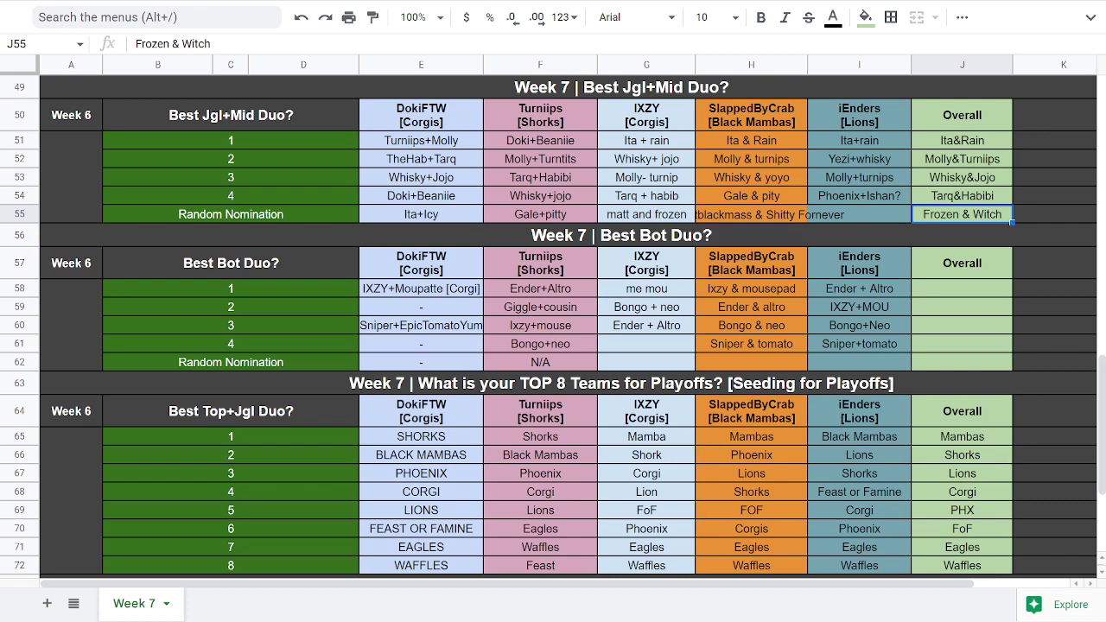
- Enter "IXZY+MOU" and "Ender+Altri" as the Overall picks for ranks 1 and 2 of Best Bot Duo
left_click(959, 296)
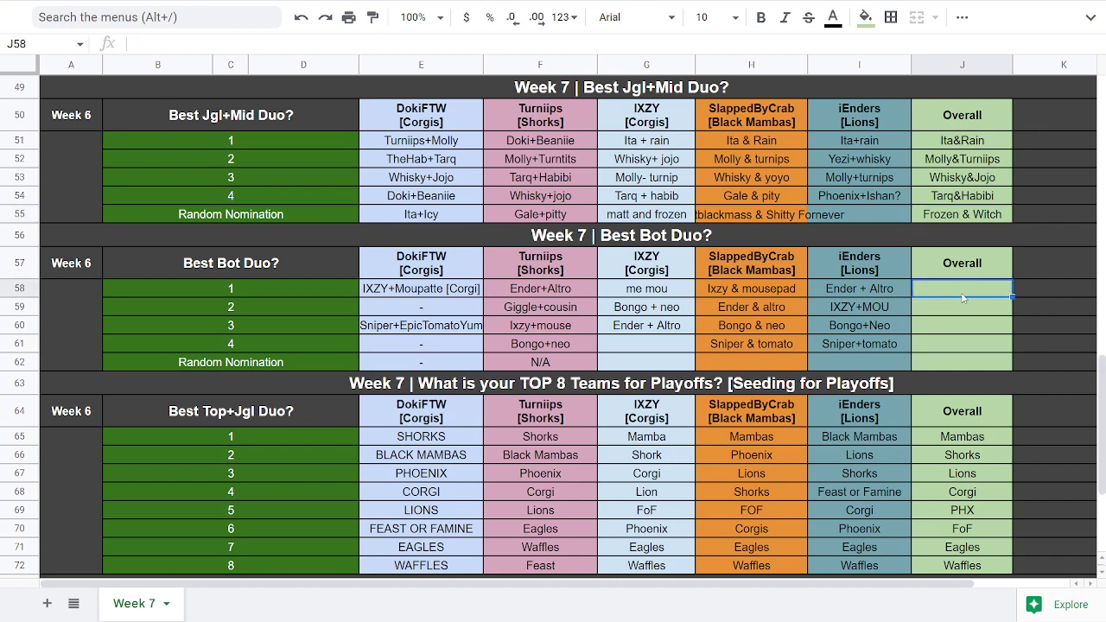
type("IXZY+MOU")
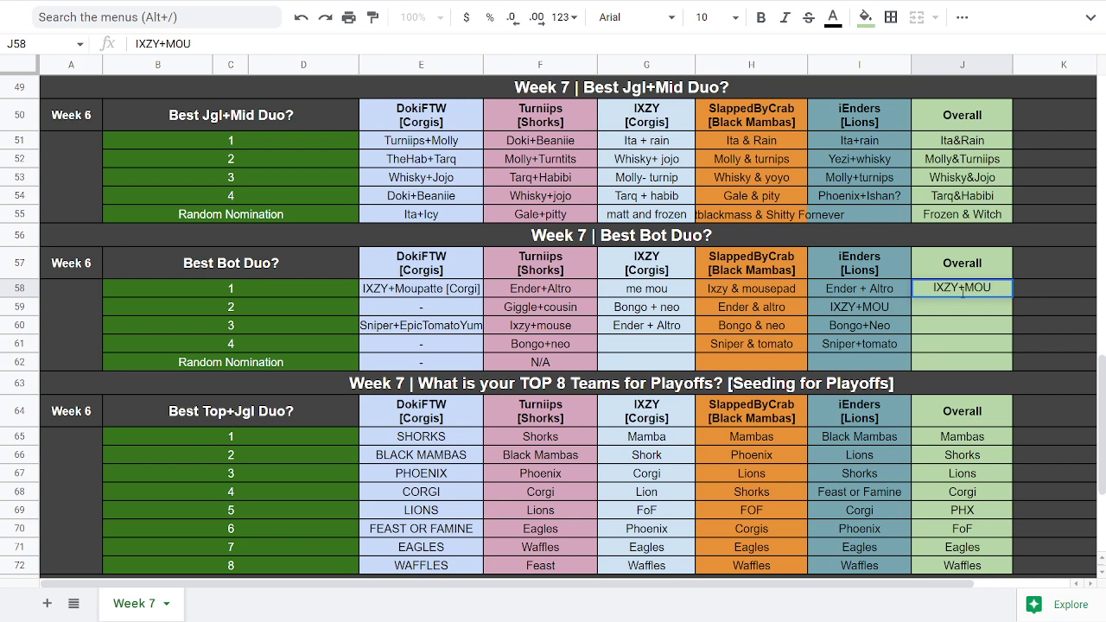
key("Return")
type("Ender+")
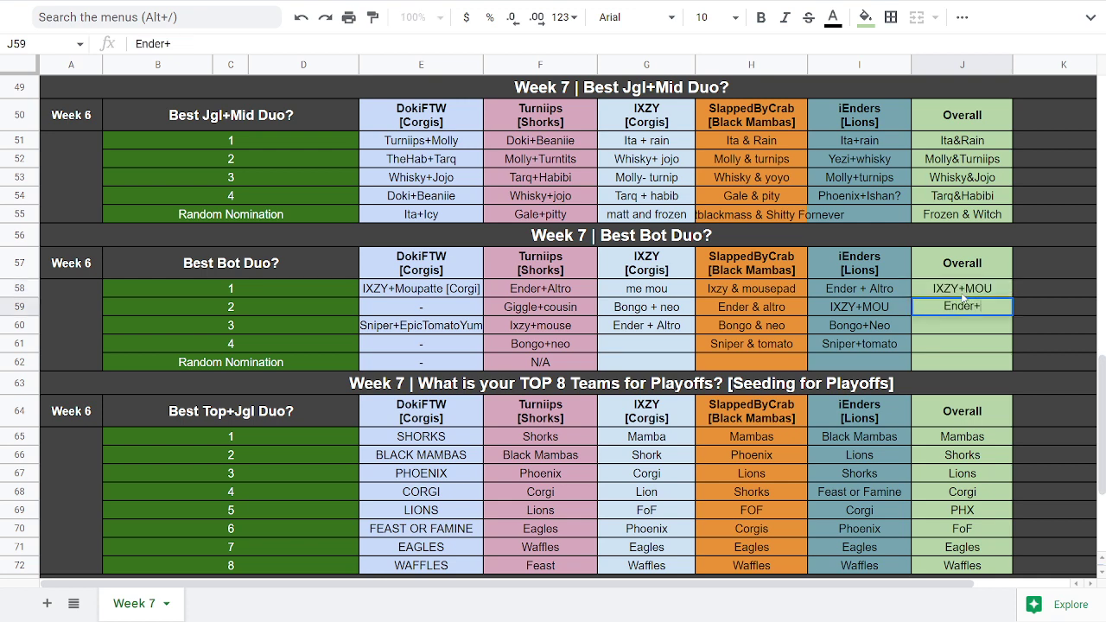
type("Altri")
key("Return")
- Enter "Bongo+Neo" and "Sniper+Tomato" as the Overall picks for ranks 3 and 4 of Best Bot Duo
type("Bong")
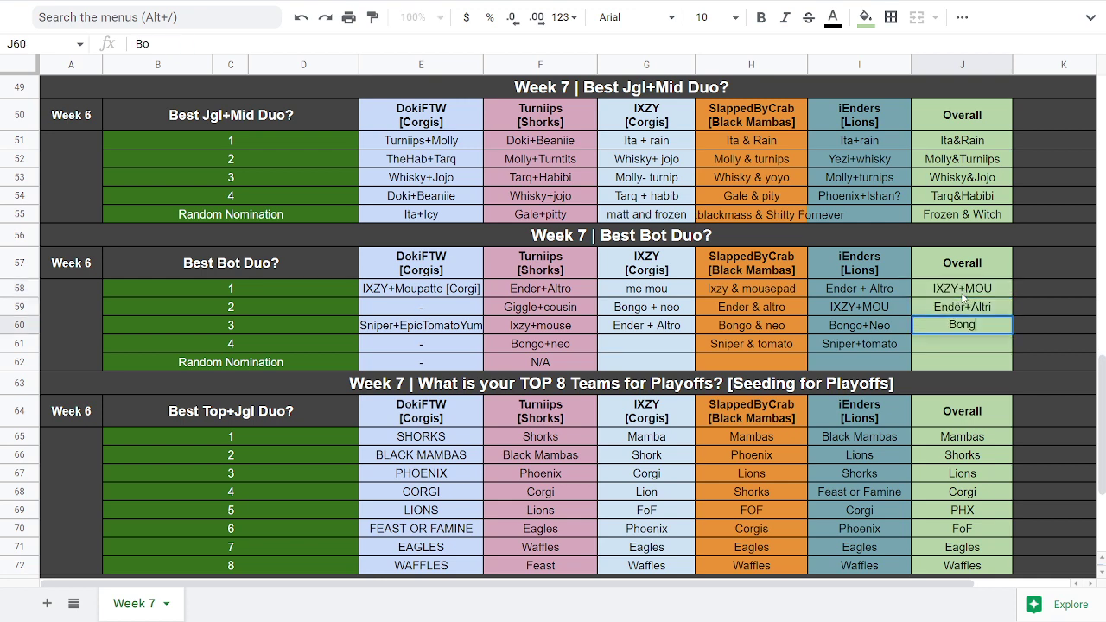
type("o+Ne")
key("BackSpace")
key("BackSpace")
type("Neo")
key("Return")
type("Sniper+")
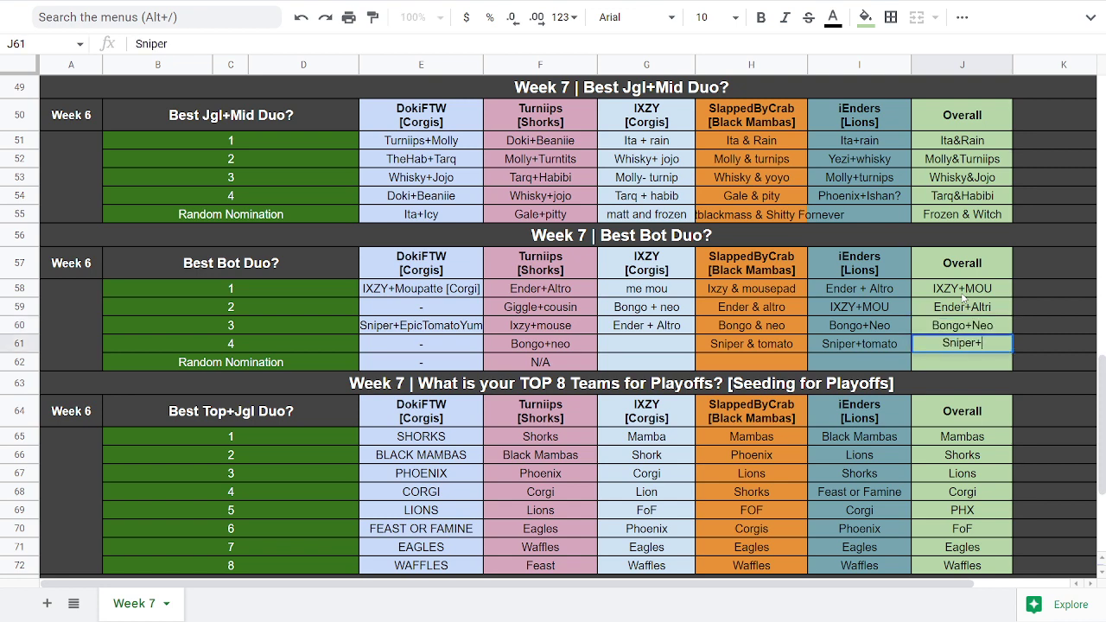
type("Tomato")
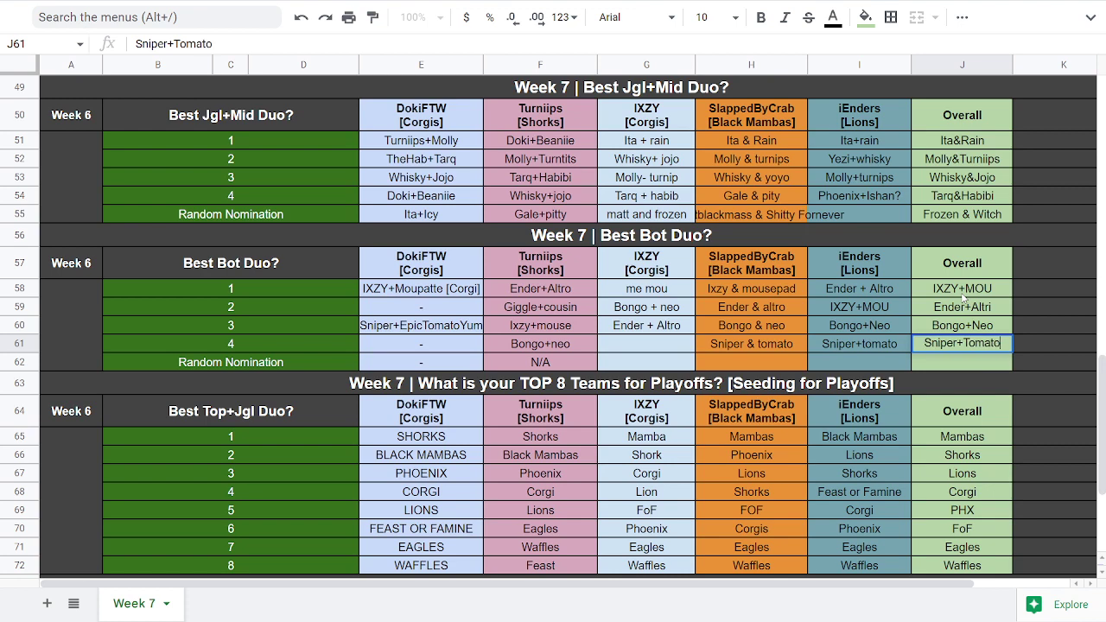
key("Return")
- Enter "The Giggle[r]s" as the Overall Random Nomination for Best Bot Duo
type("Giggle")
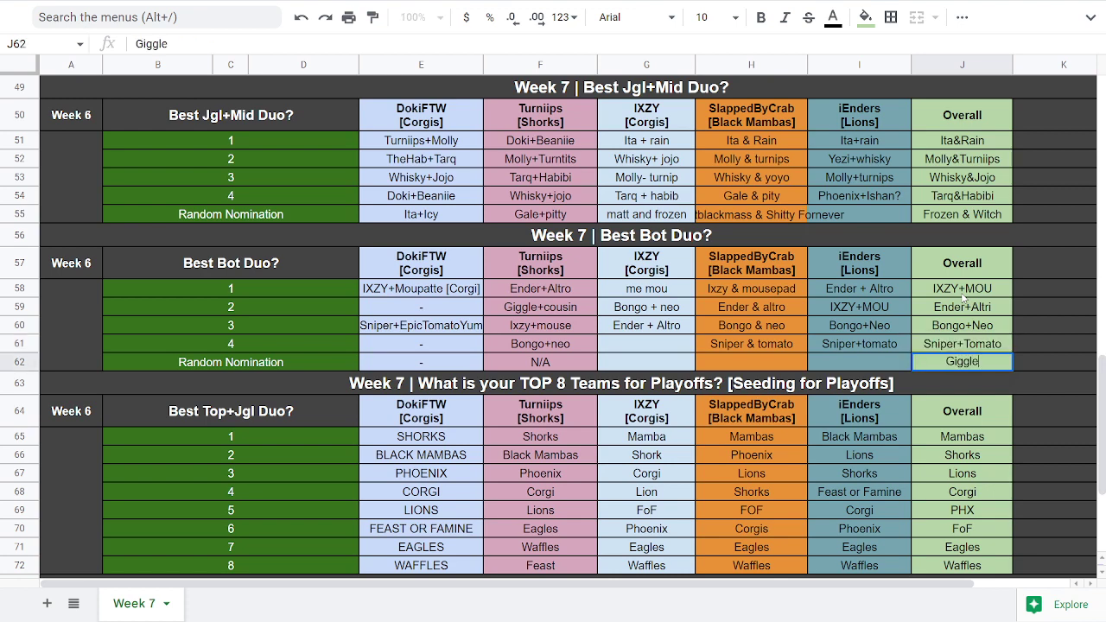
key("BackSpace")
key("BackSpace")
key("BackSpace")
key("BackSpace")
key("BackSpace")
key("BackSpace")
type("The Giggl")
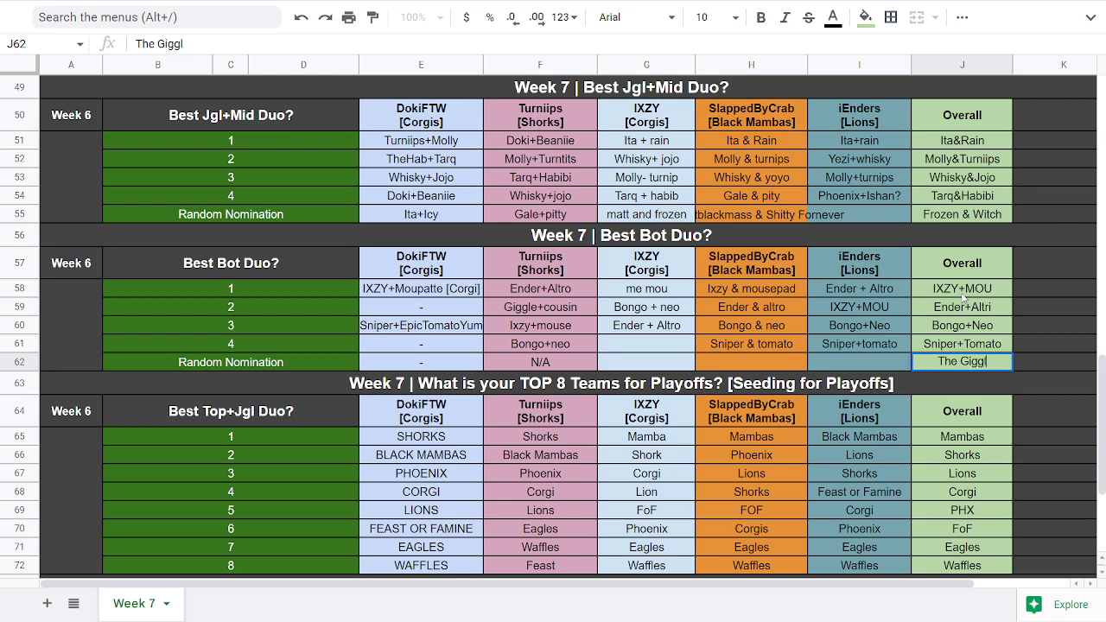
type("e[r]s")
key("Return")
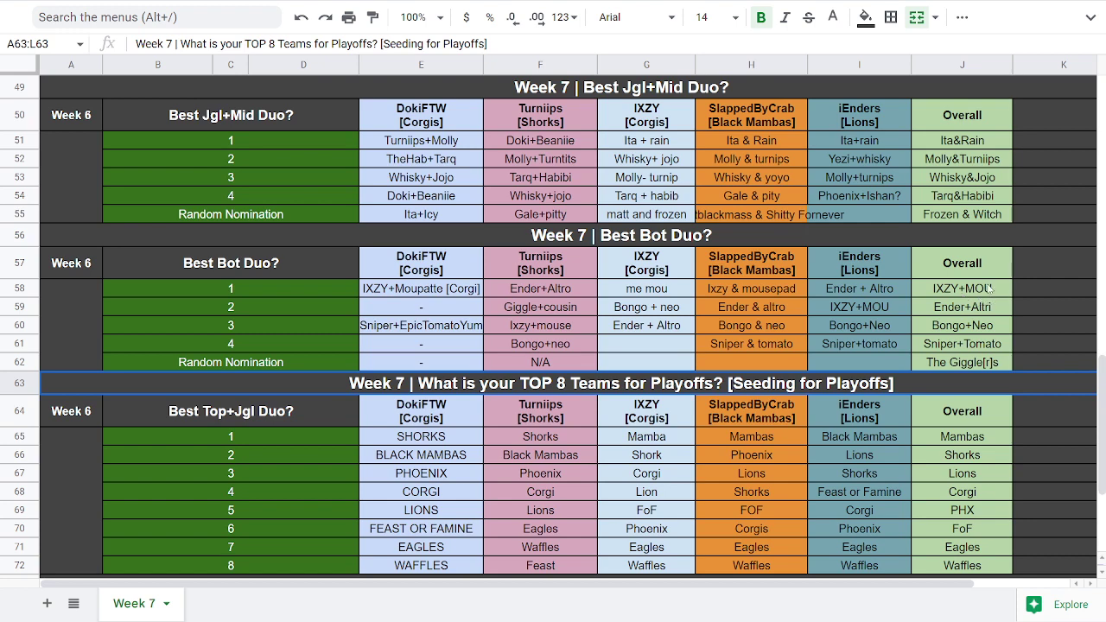
- Review the Top 8 playoff teams table and the Week 7 predictions below it
scroll(985, 290, "down", 1)
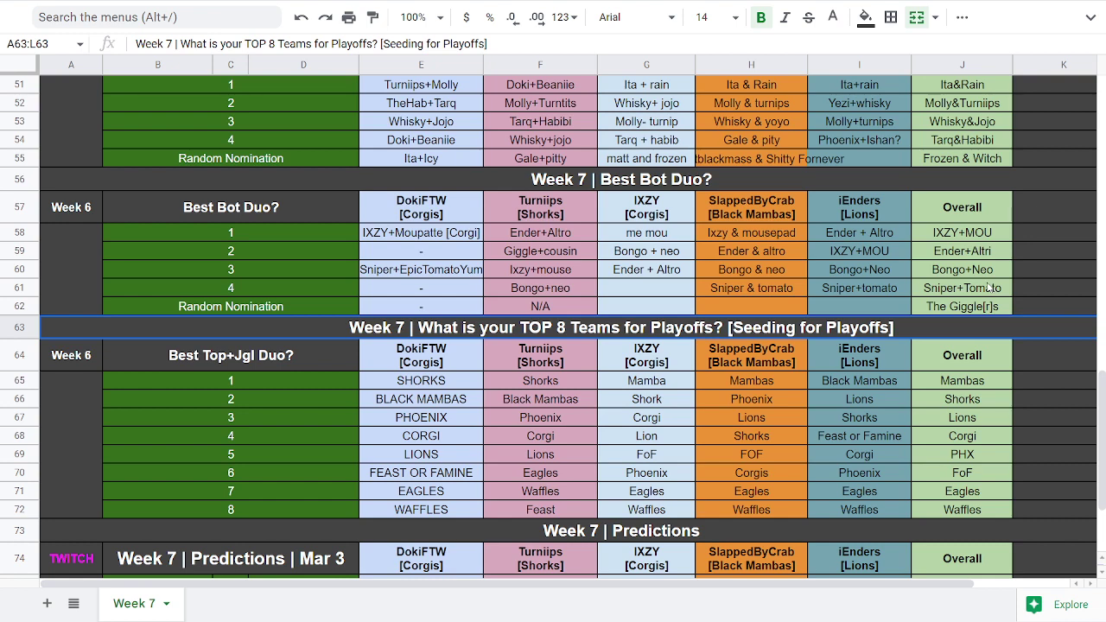
scroll(985, 285, "down", 1)
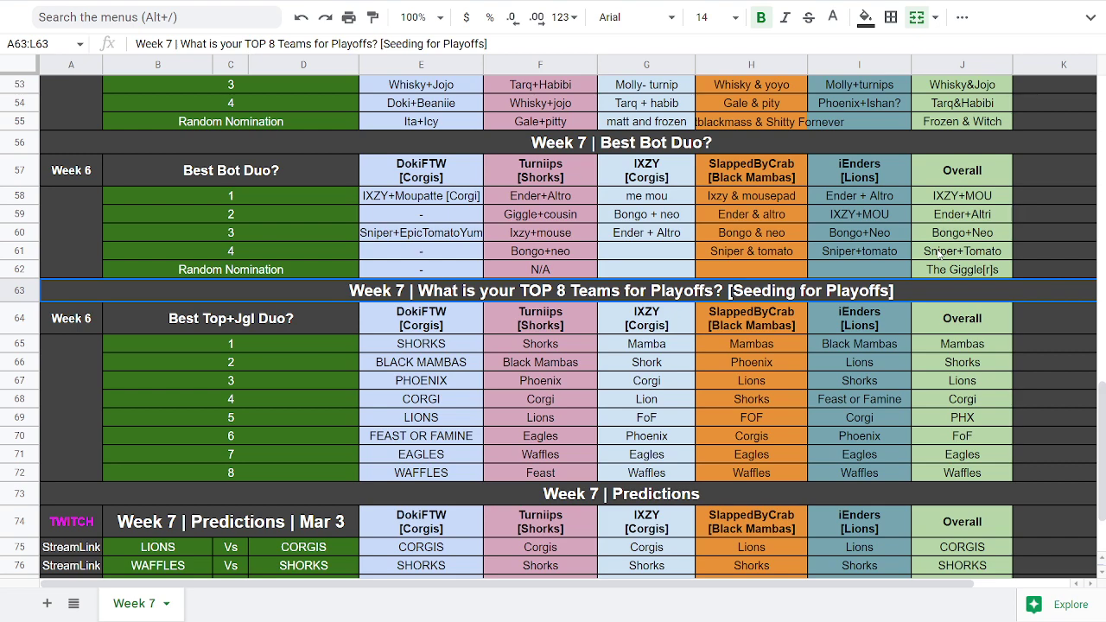
scroll(939, 251, "down", 3)
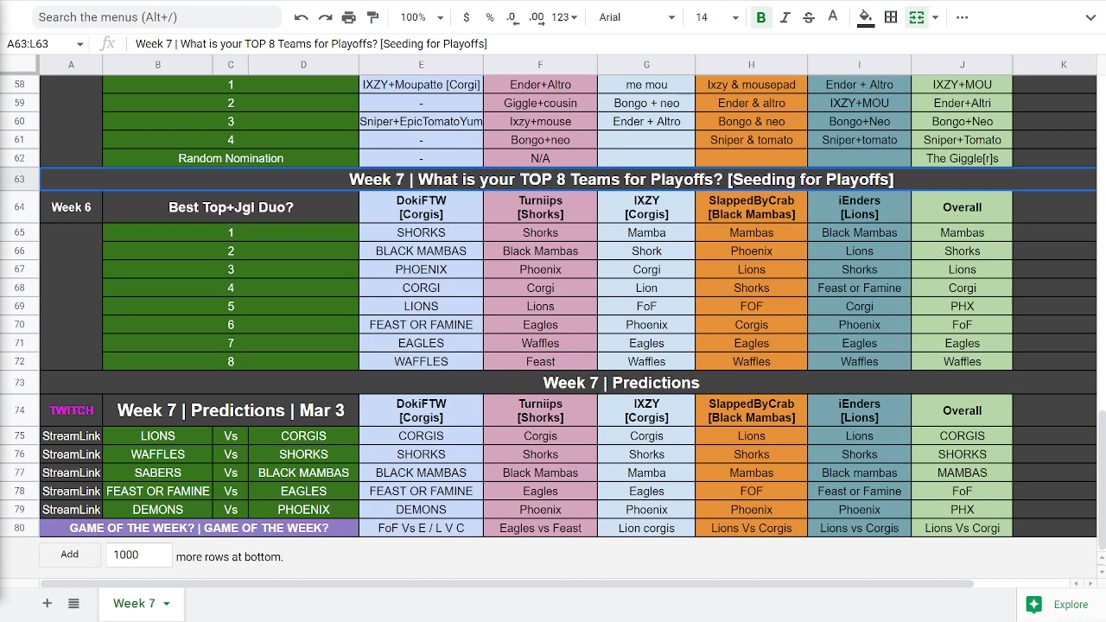
- Switch to the League of Legends client, view Your Shop, and return to the Week 7 spreadsheet
key("alt+Tab")
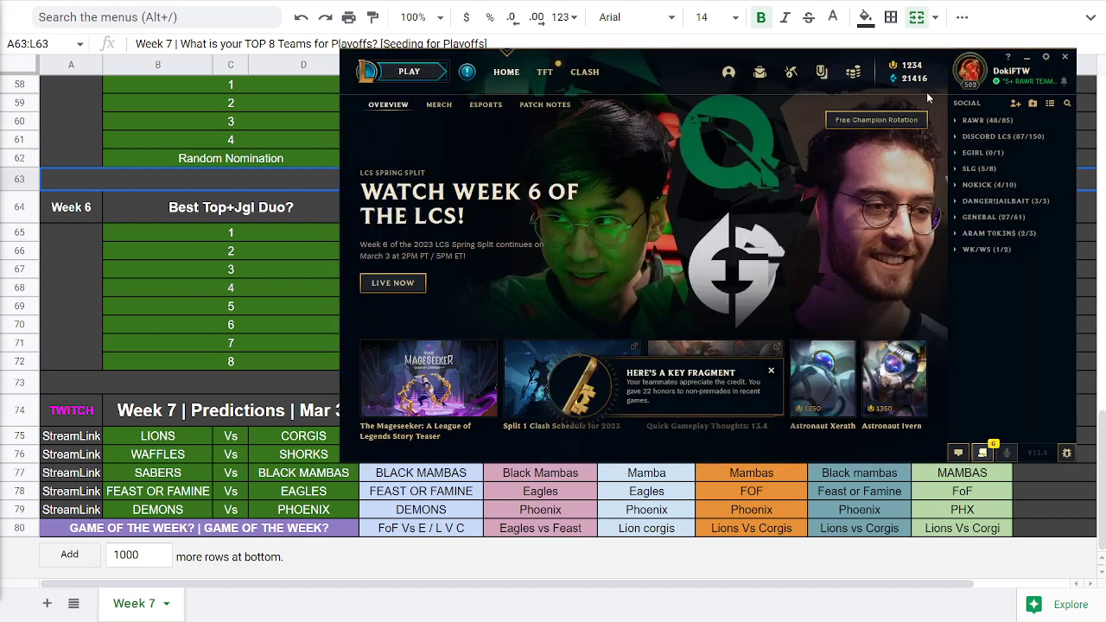
left_click(822, 76)
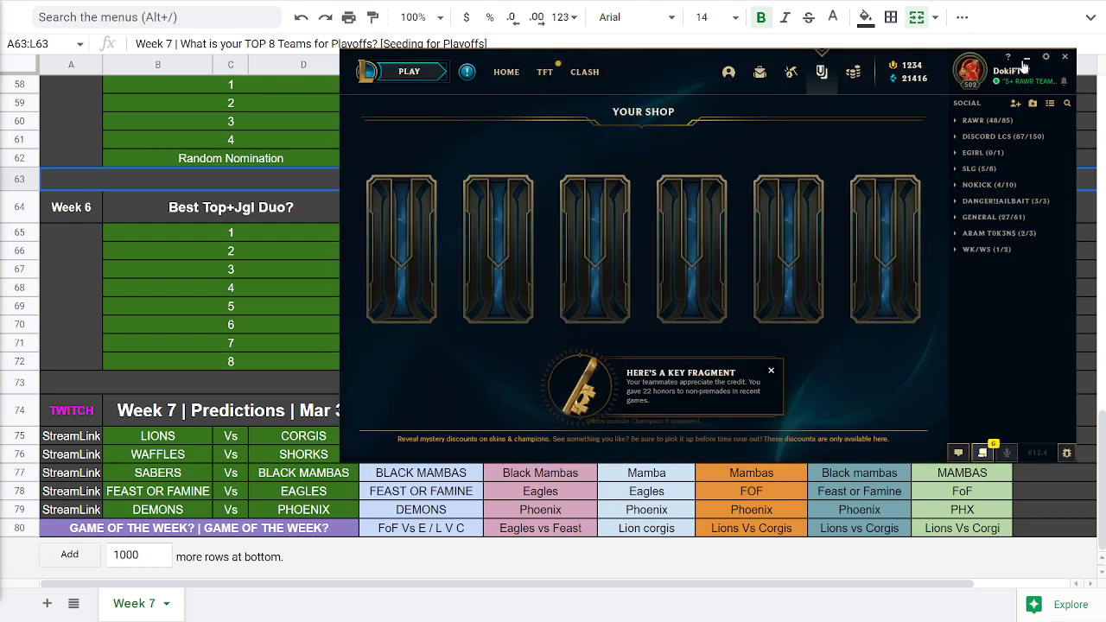
key("alt+Tab")
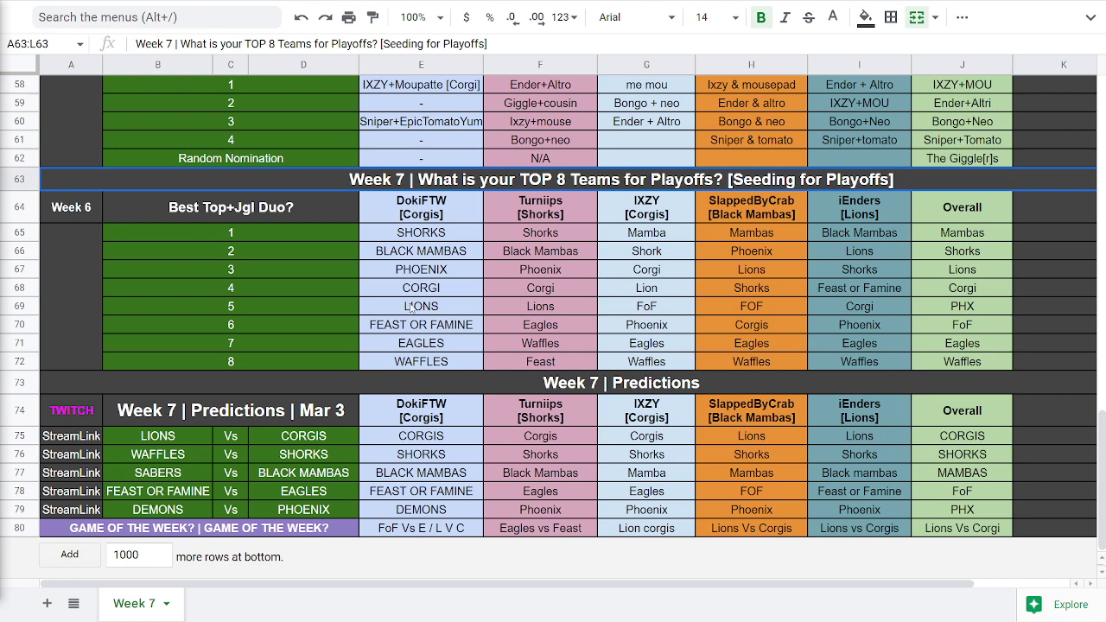
- Clear the "Best Top+Jgl Duo?" label from the header row of the Top 8 playoff teams table
left_click(313, 206)
key("Delete")
left_click(719, 306)
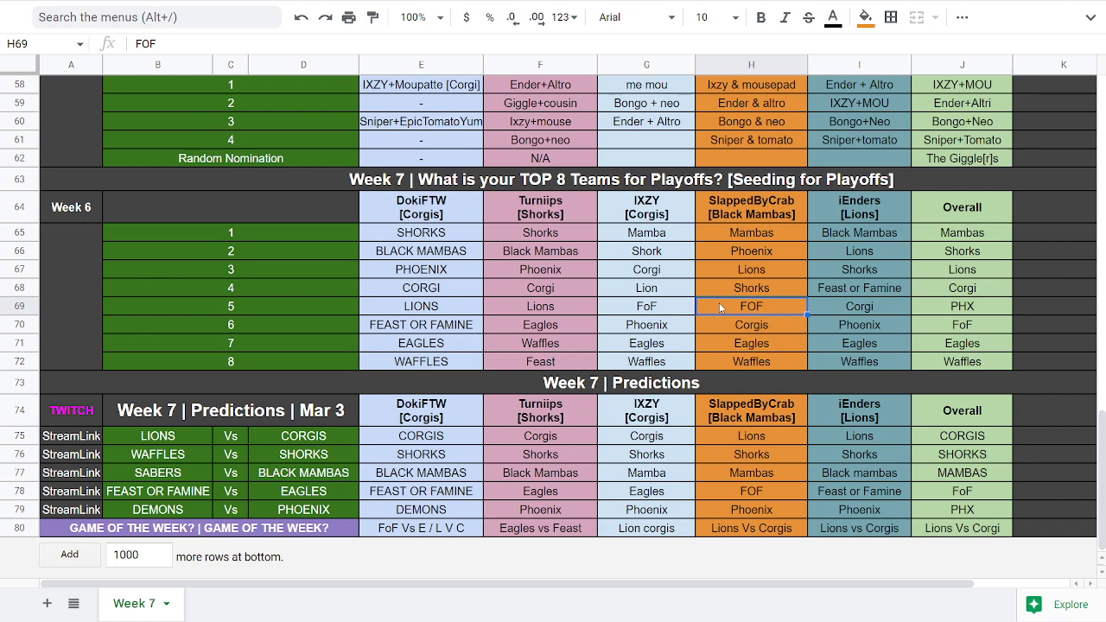
- Change the bracketed text in the Top 8 Teams heading to "PR for Playoffs"
left_click(737, 182)
double_click(737, 182)
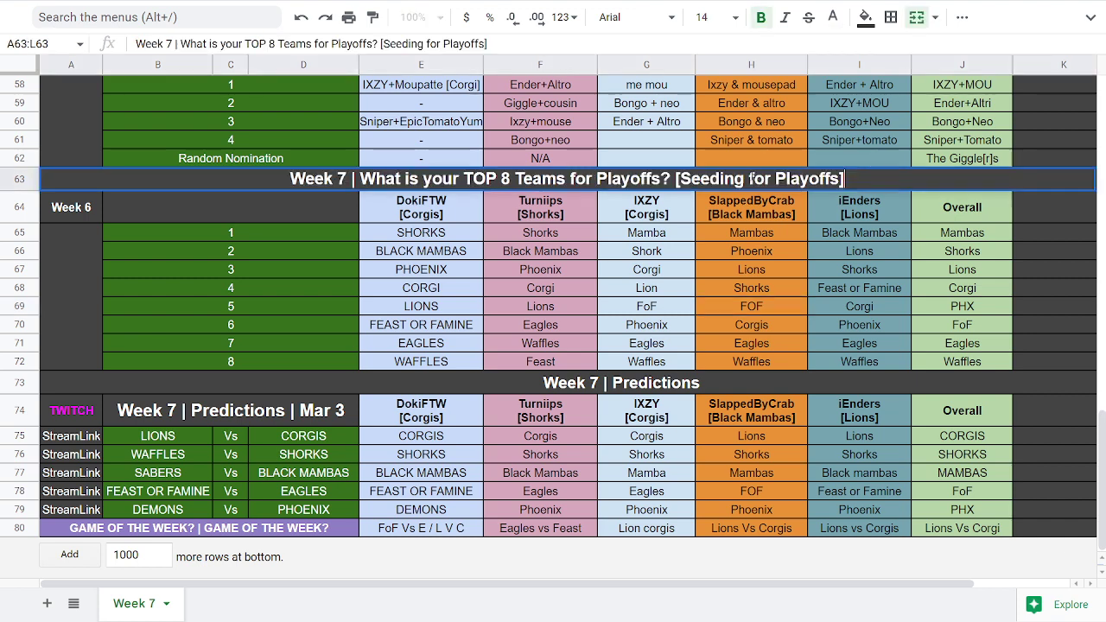
left_click_drag(680, 179, 843, 179)
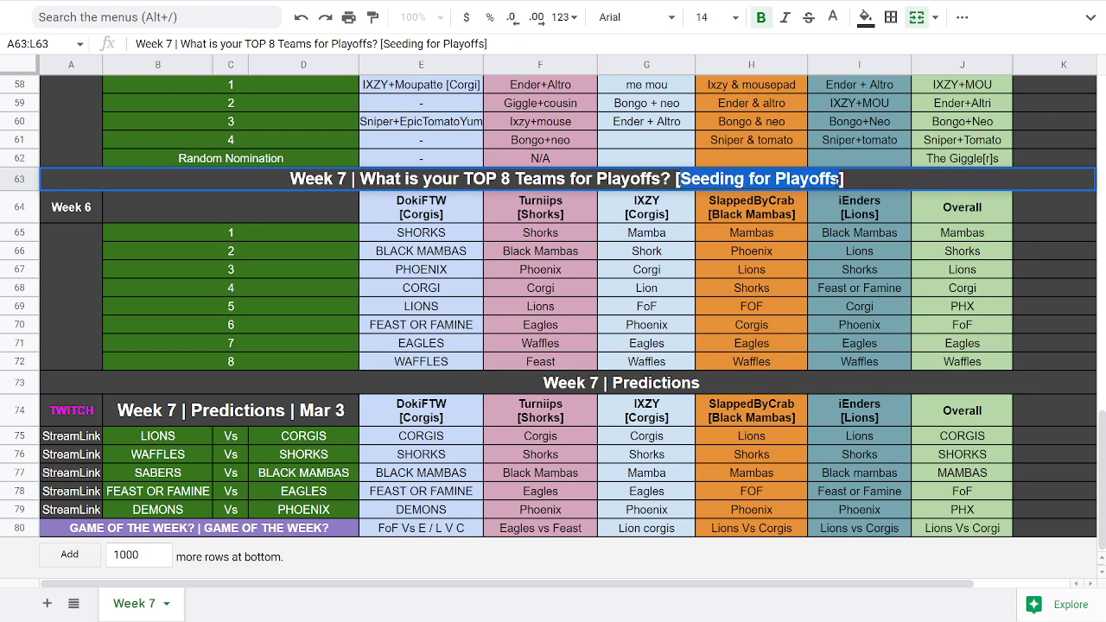
type("PR for Play")
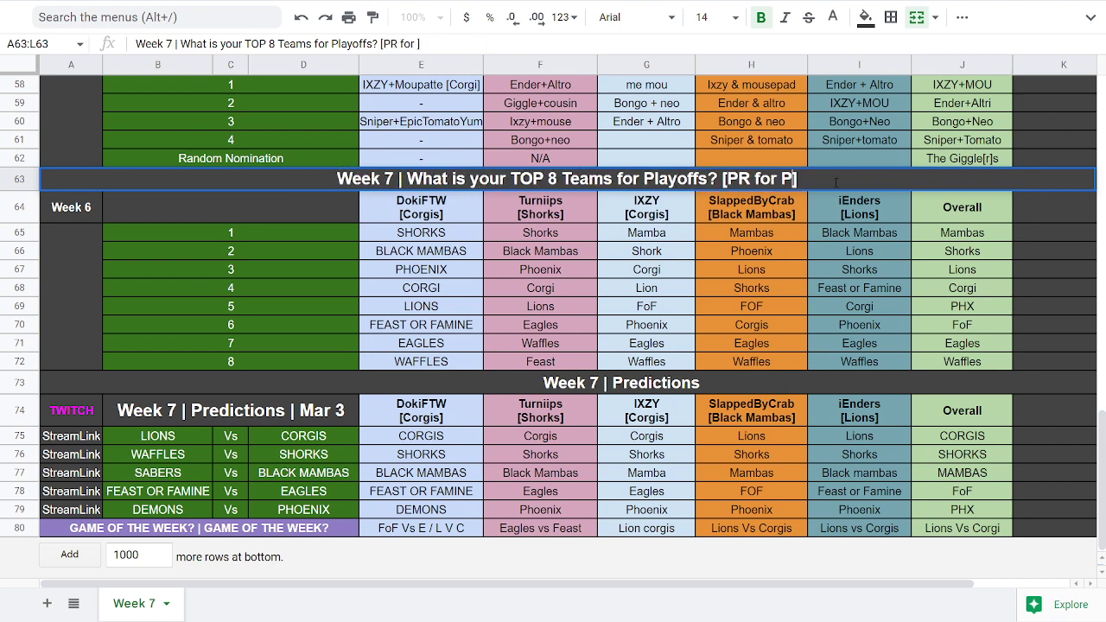
type("offs")
key("Return")
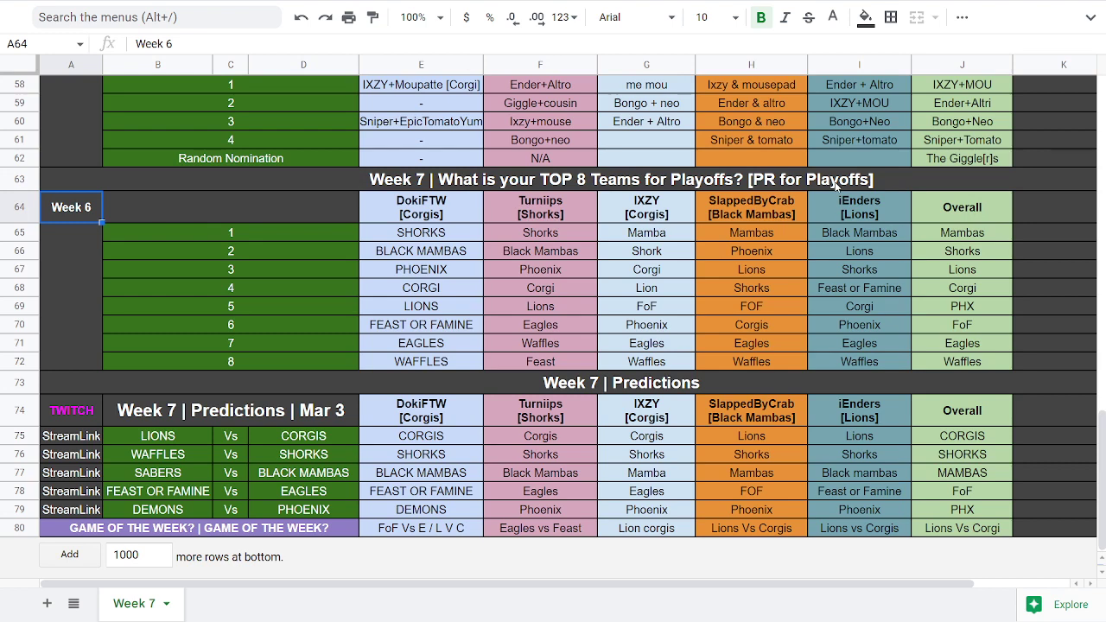
left_click(786, 326)
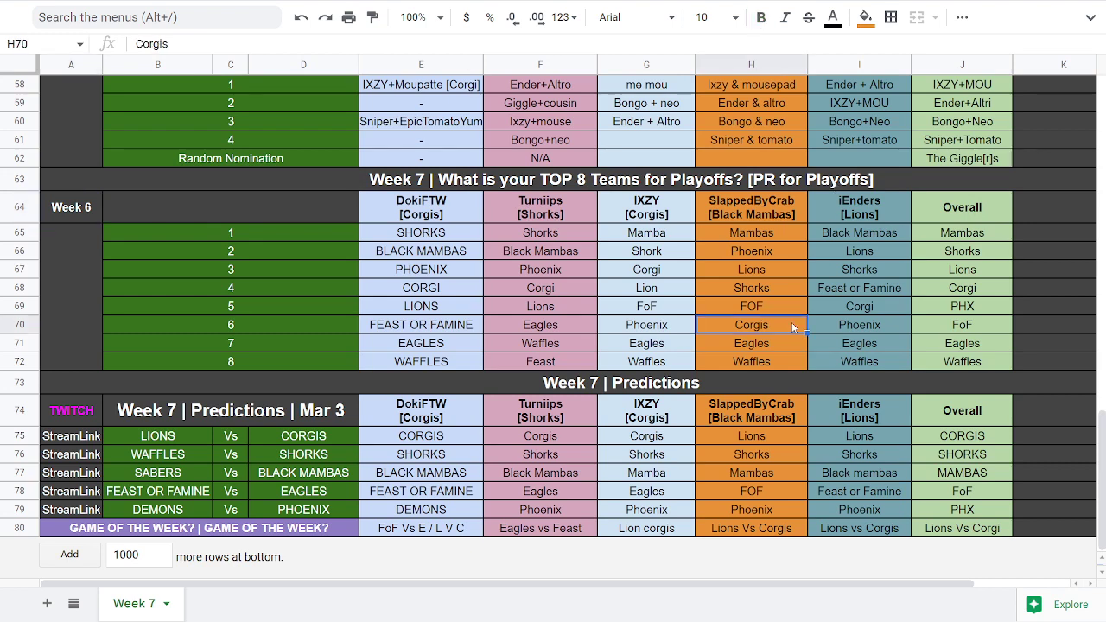